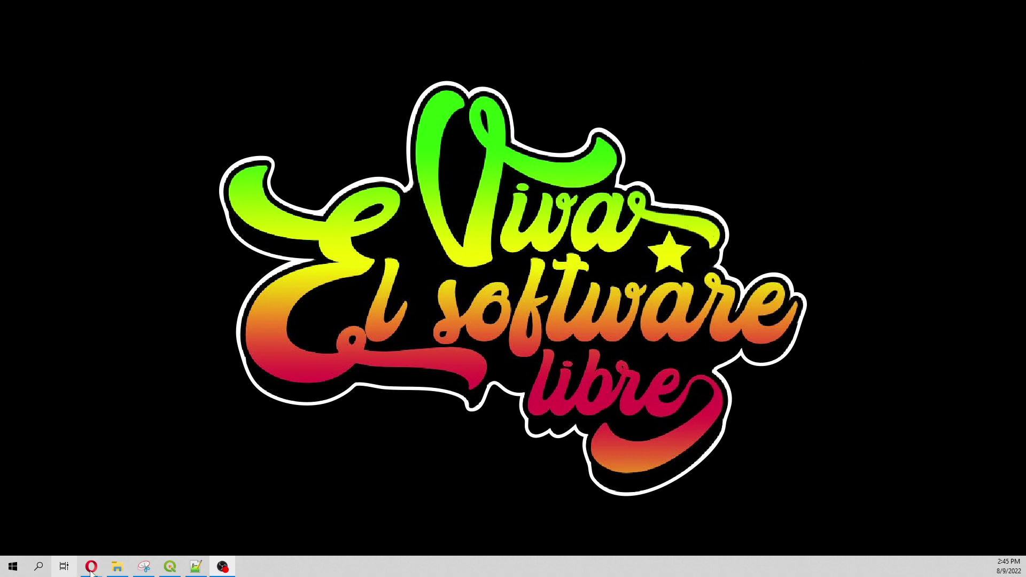
- Open the Windows Search panel from the taskbar
mouse_move(103, 573)
- Search 'mo' in Windows Search and launch ModelMuse
click(40, 570)
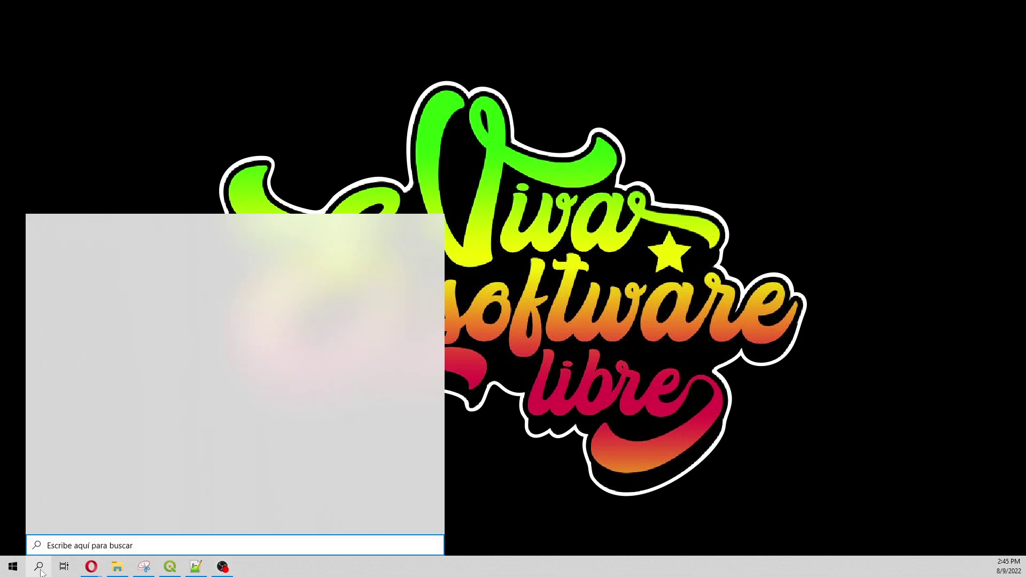
text(mo)
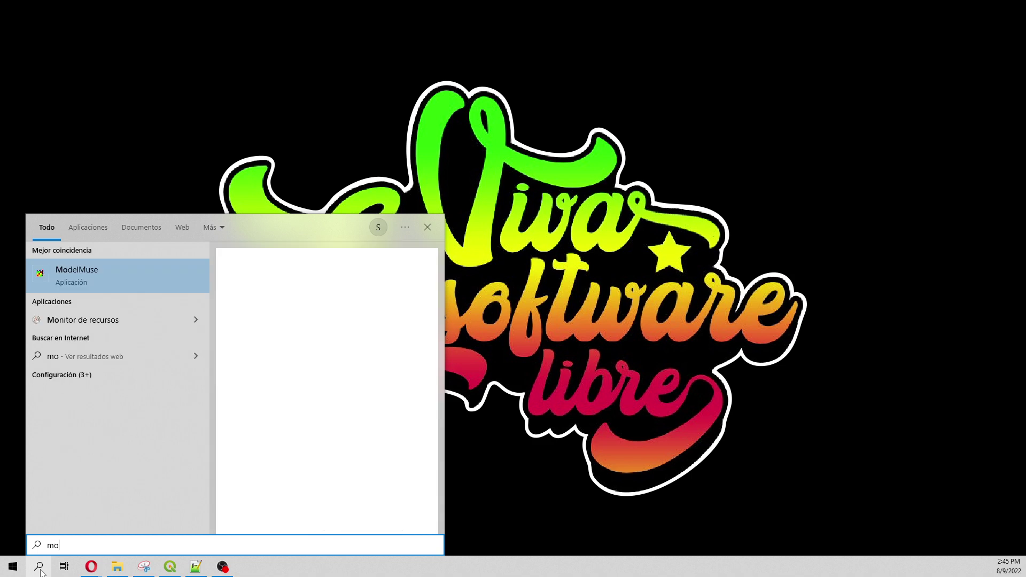
key(Return)
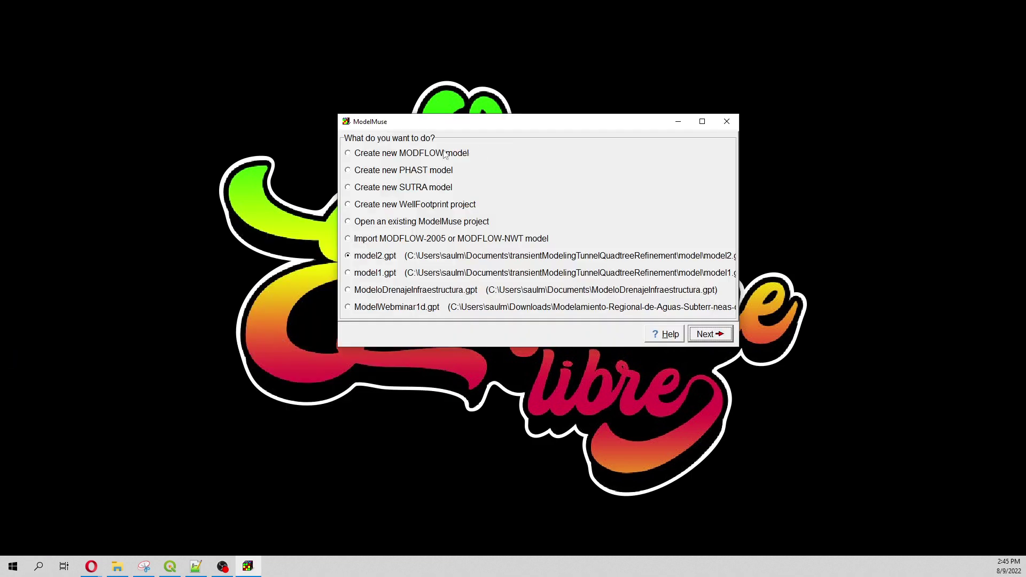
- Create a new MODFLOW 6 model with no initial grid
click(709, 335)
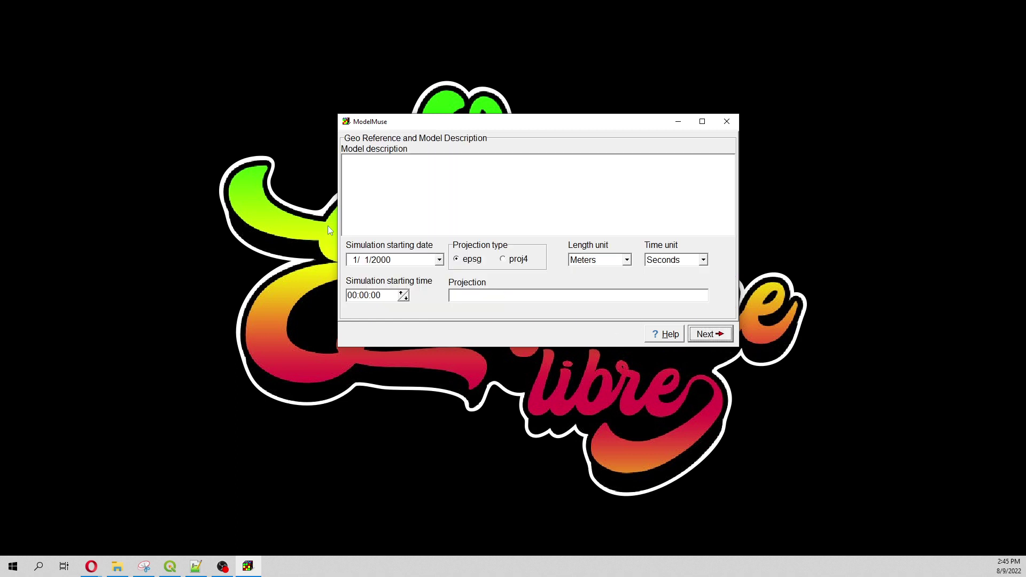
click(728, 337)
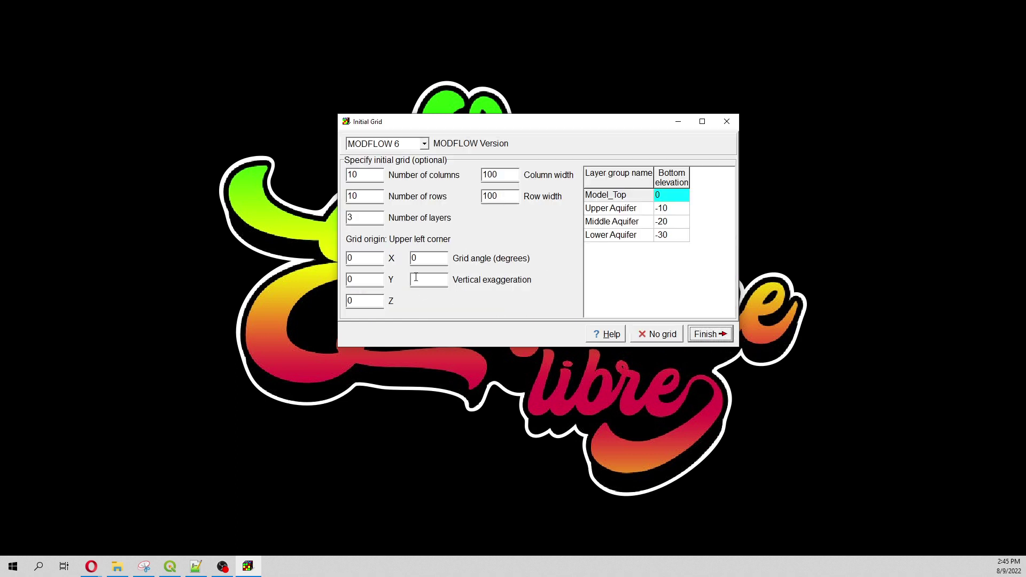
click(662, 334)
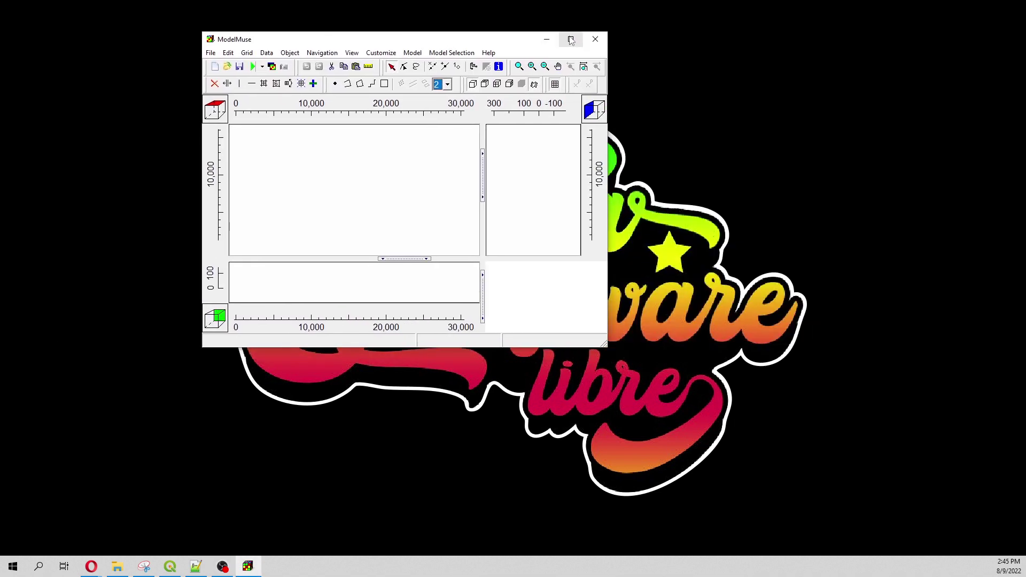
- Maximize the window, dismiss Formula Errors, then open and cancel the modelGeology1.shp import
click(571, 41)
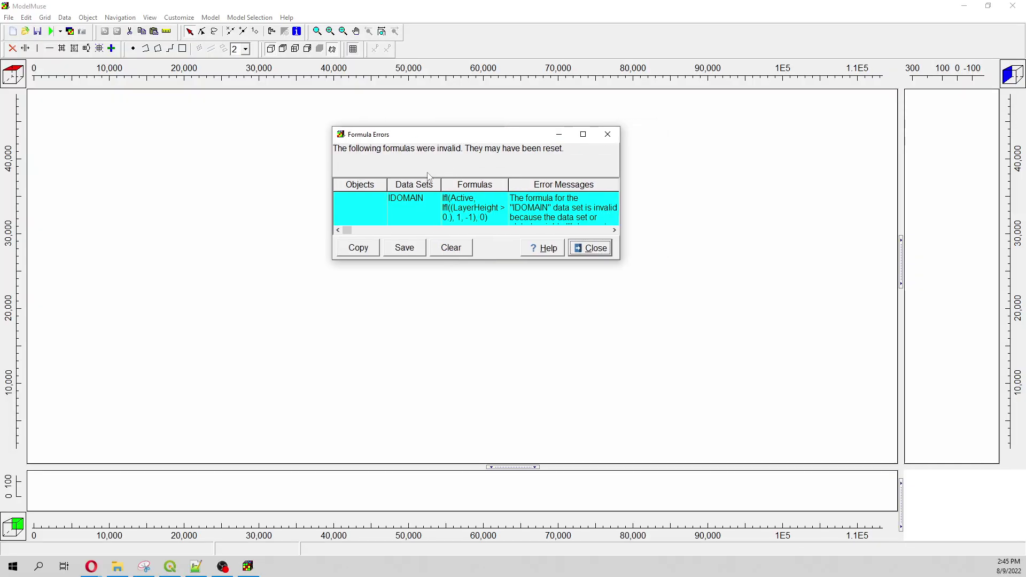
click(580, 248)
click(5, 18)
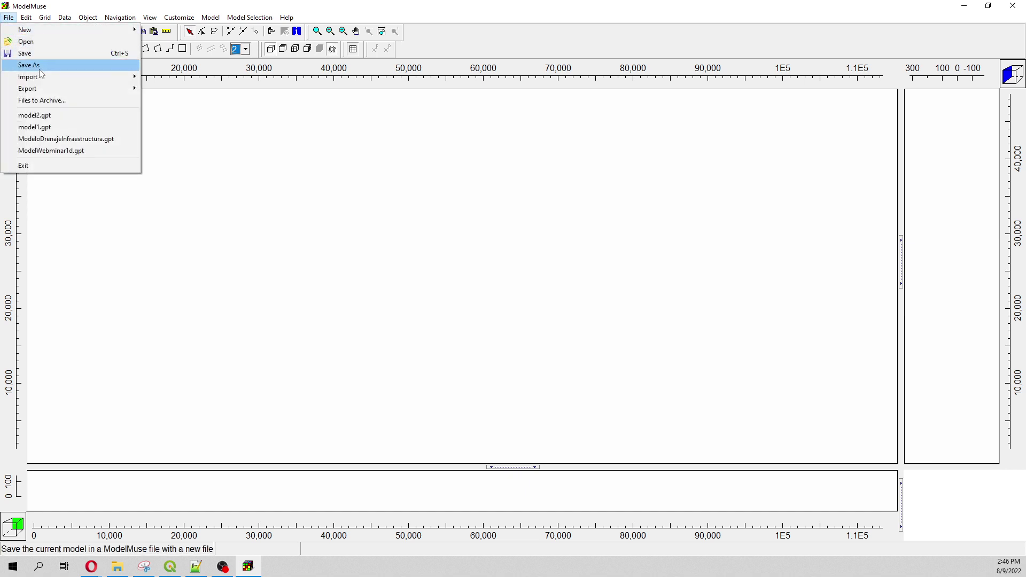
mouse_move(64, 76)
click(171, 89)
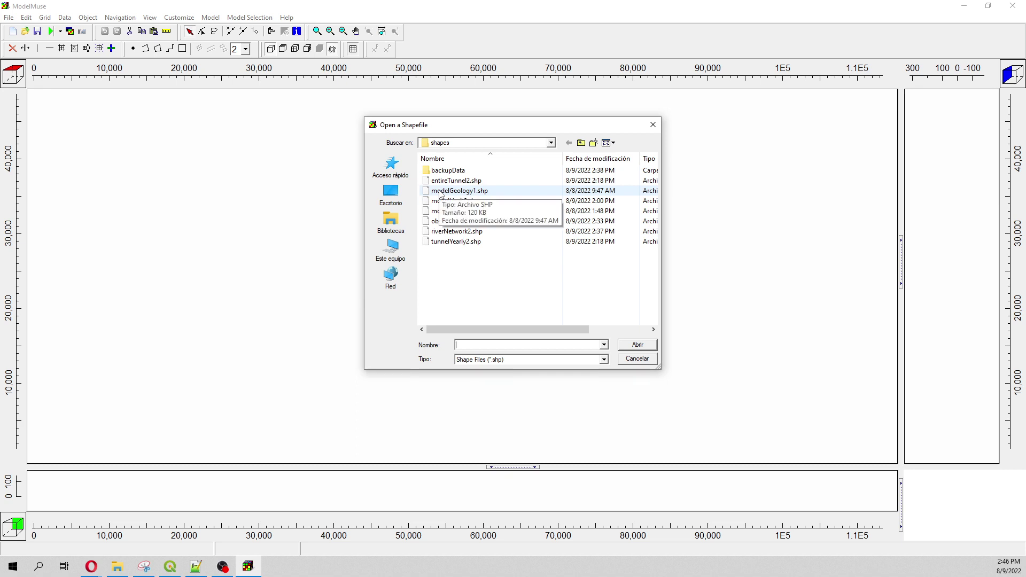
click(439, 192)
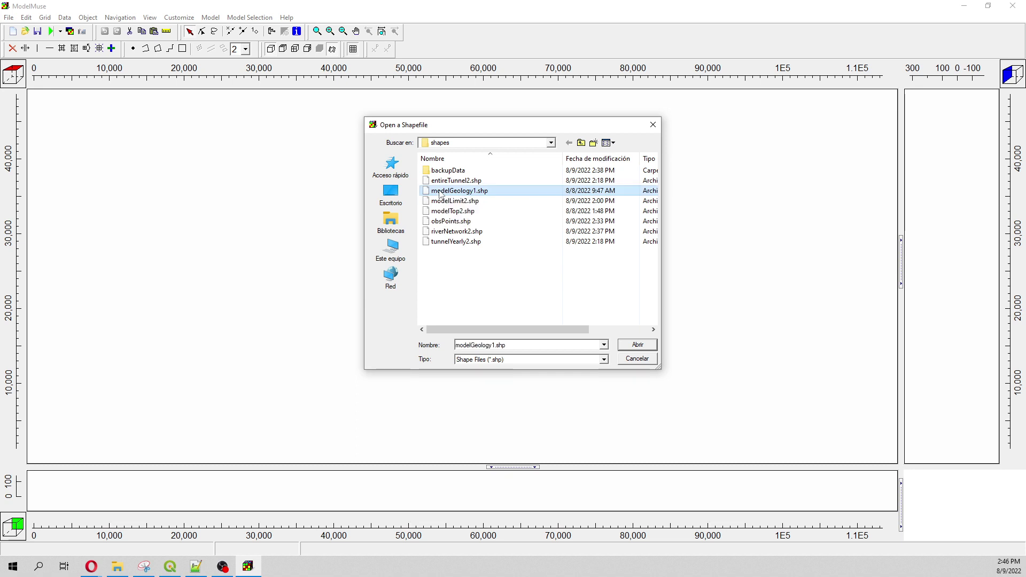
double_click(440, 192)
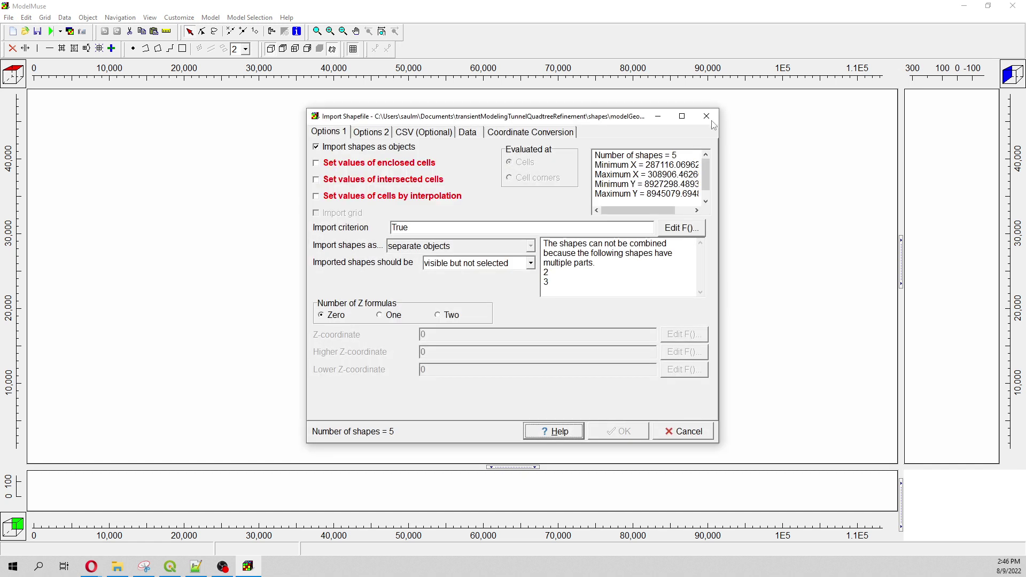
key(Return)
- Import modelLimit2.shp, setting values of enclosed cells with two Z formulas
click(8, 17)
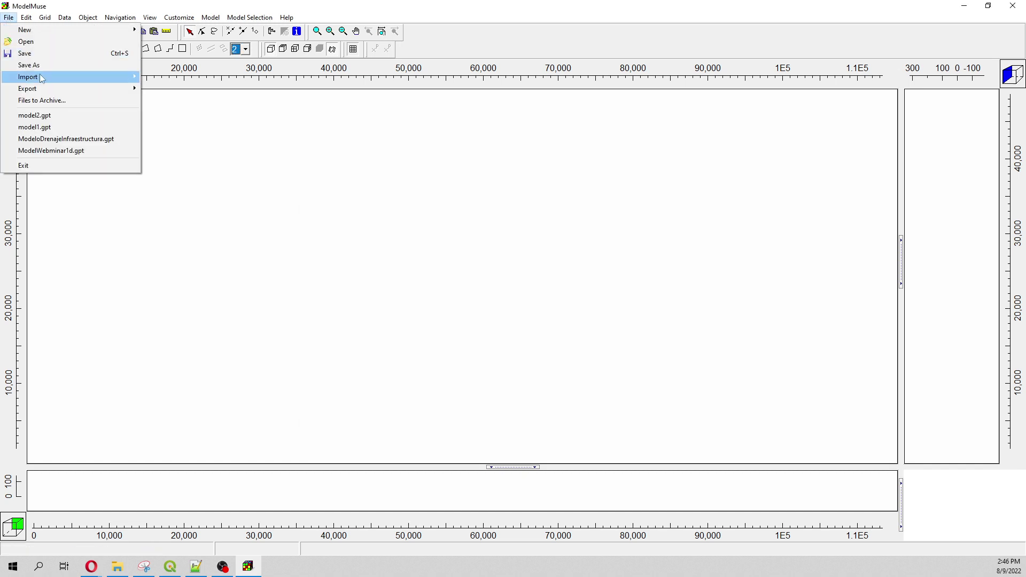
mouse_move(29, 78)
click(167, 89)
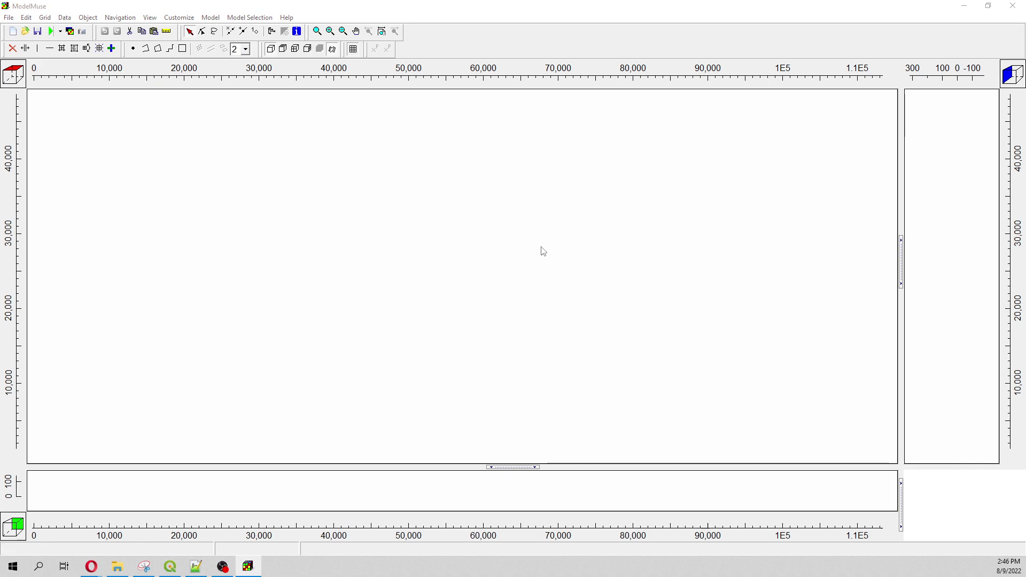
click(465, 204)
key(Return)
click(416, 166)
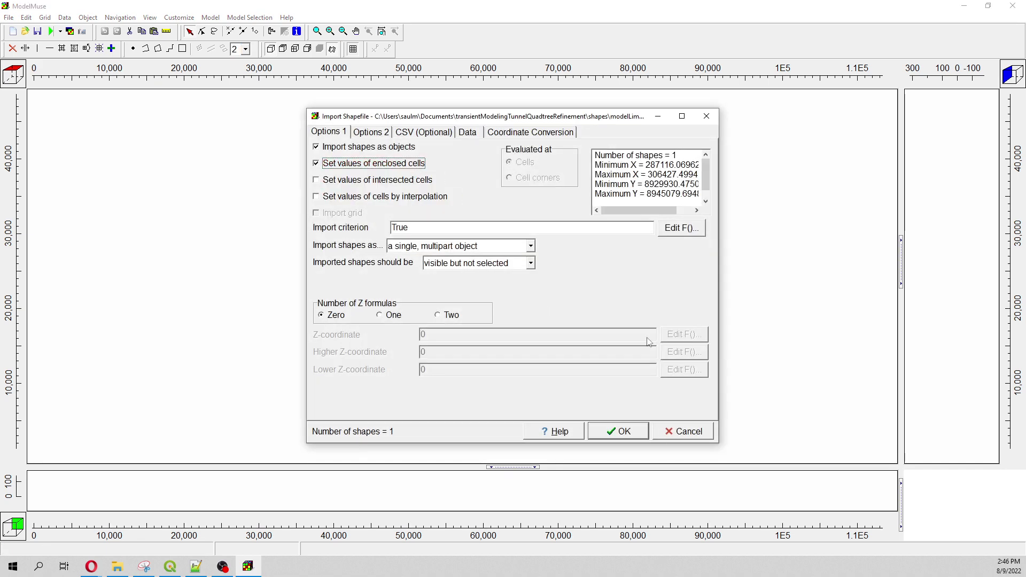
click(448, 315)
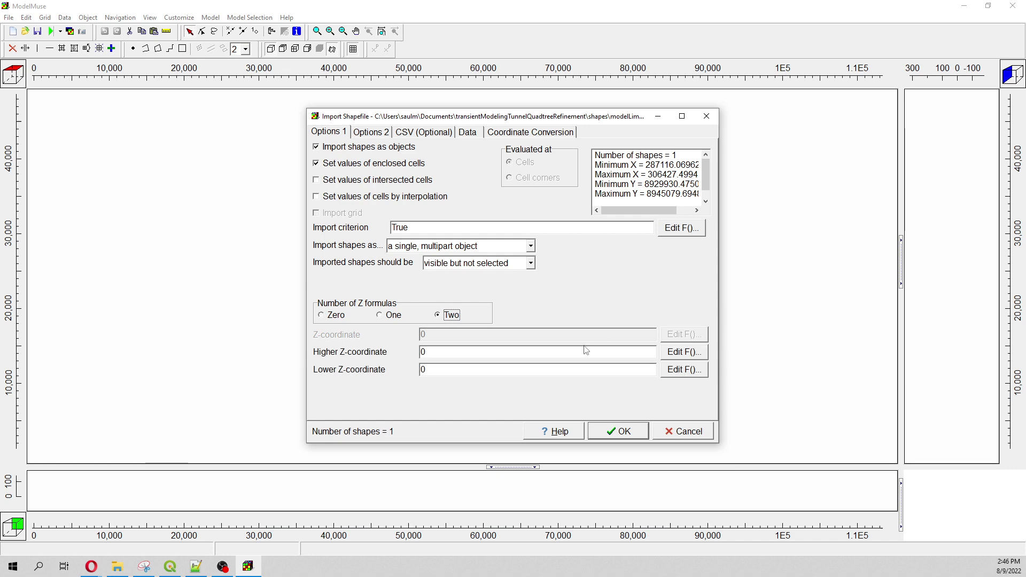
- Set the higher Z formula to Model_Top and the lower to Lower_Aquifer_Bottom
click(684, 353)
click(606, 195)
click(614, 206)
click(624, 216)
click(648, 228)
double_click(662, 228)
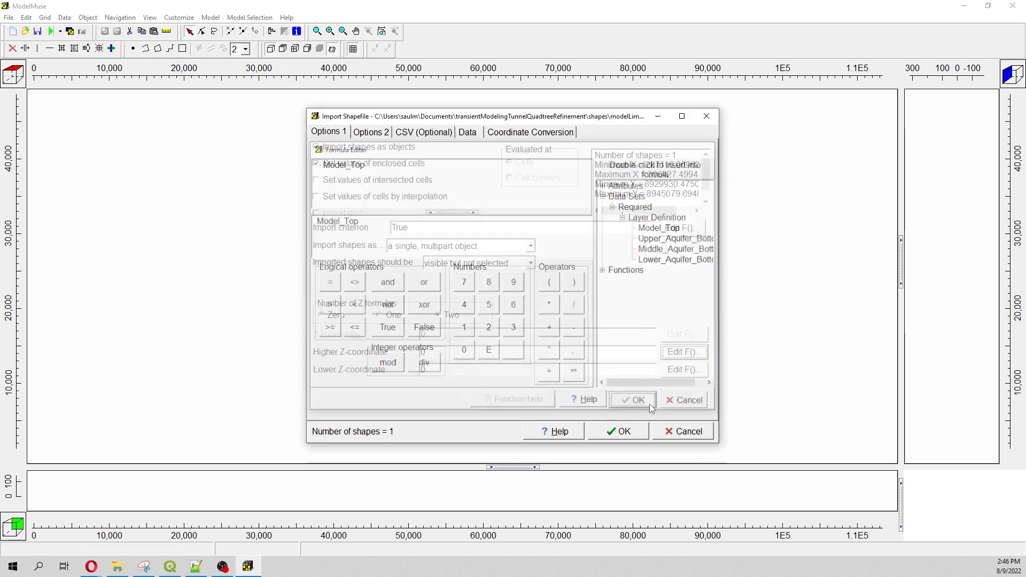
click(635, 402)
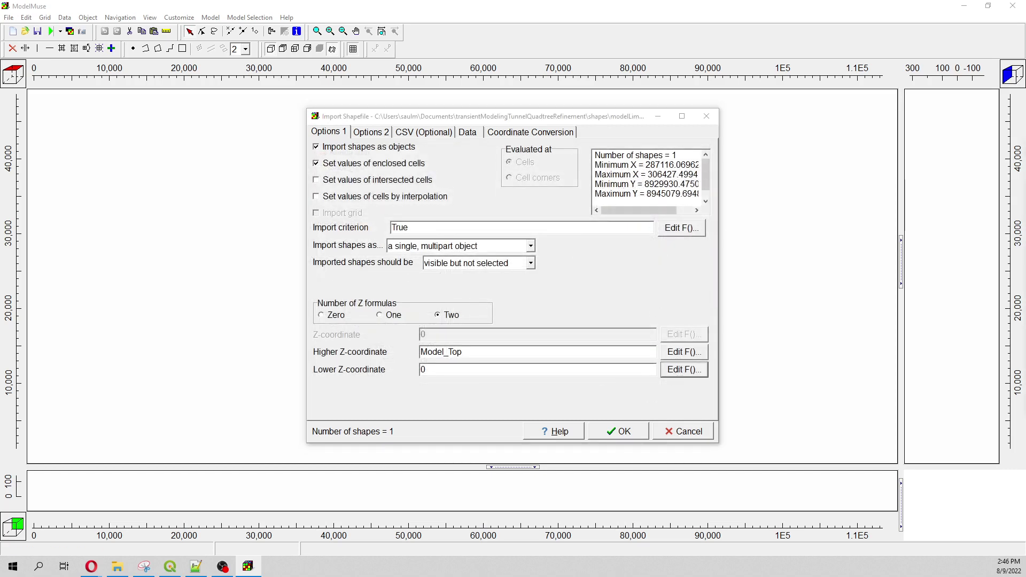
click(684, 369)
double_click(559, 261)
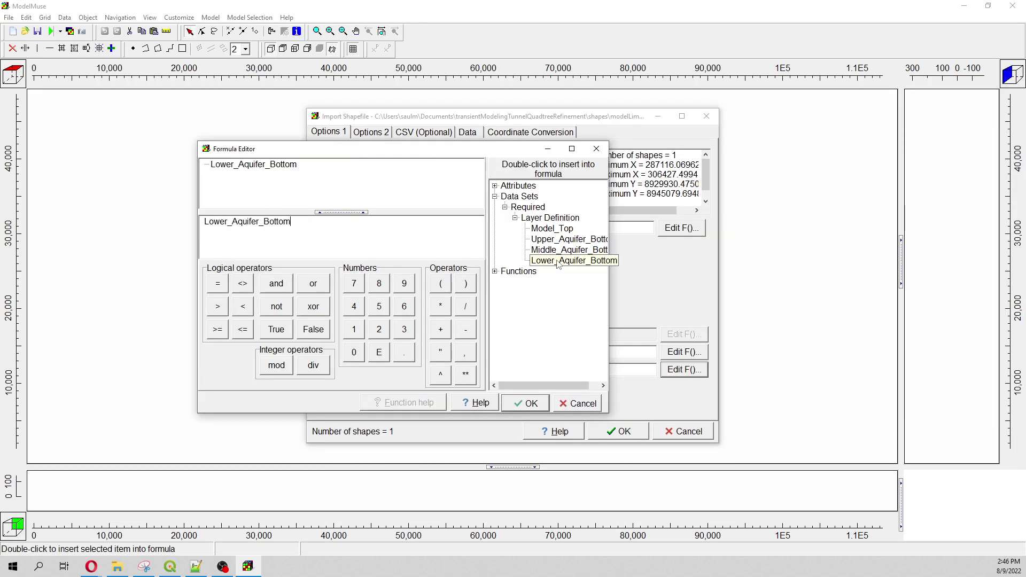
click(525, 403)
- Review the remaining import option pages and finish the modelLimit2 import
click(371, 132)
click(425, 132)
click(472, 135)
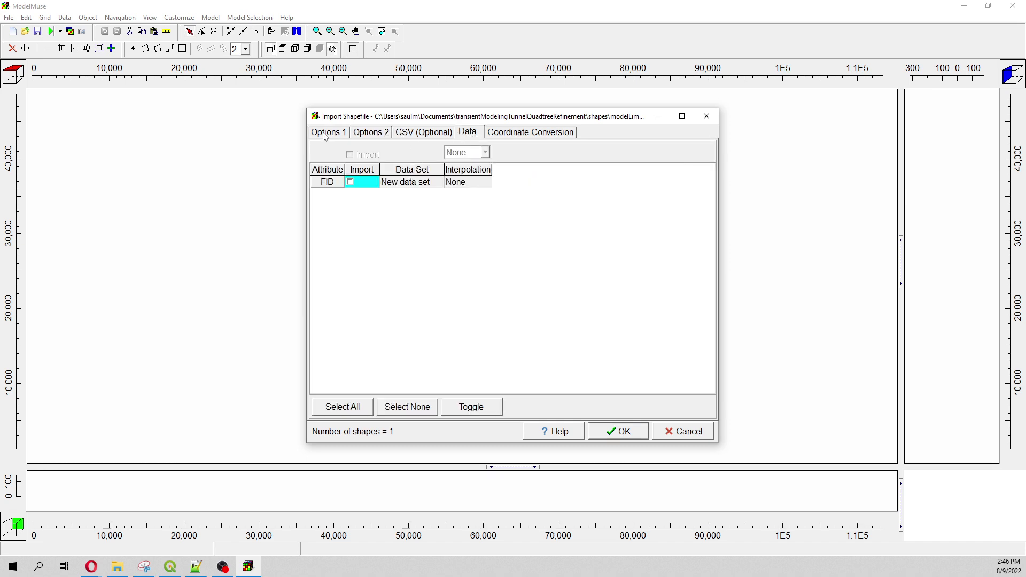
click(326, 137)
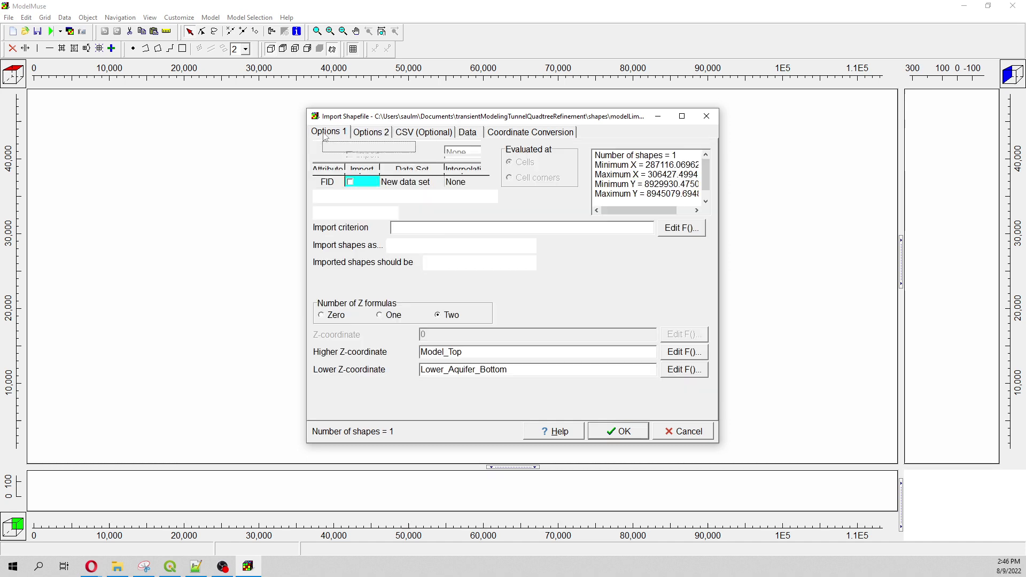
click(619, 432)
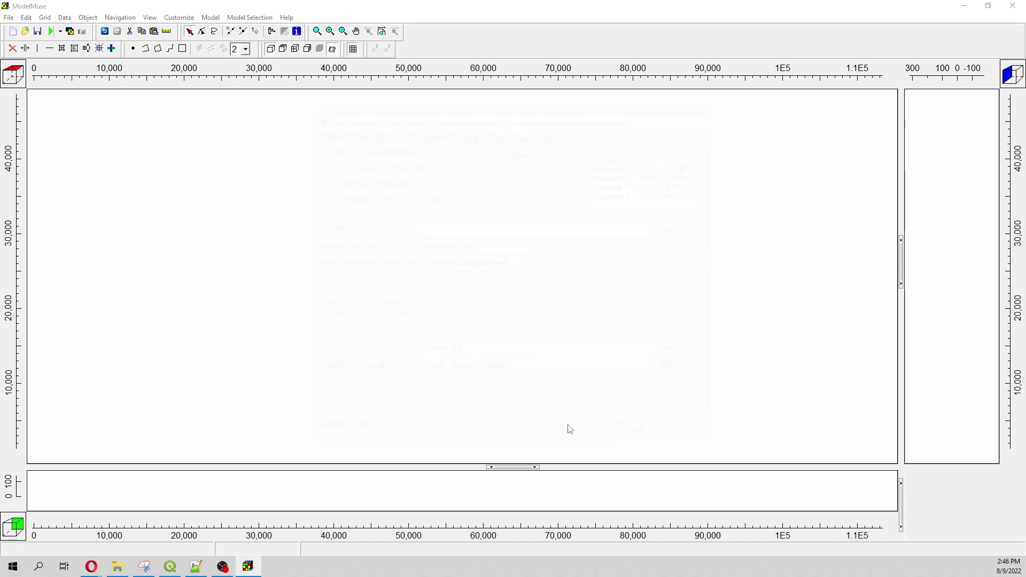
- Open the properties of modelLimit2_1 from the Show or Hide Objects list
click(284, 31)
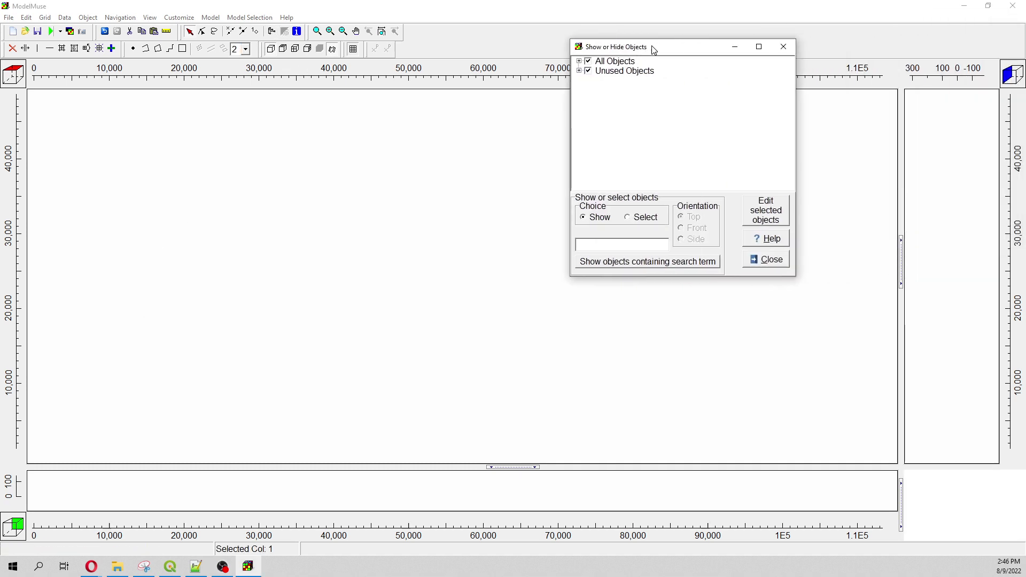
click(579, 71)
click(615, 81)
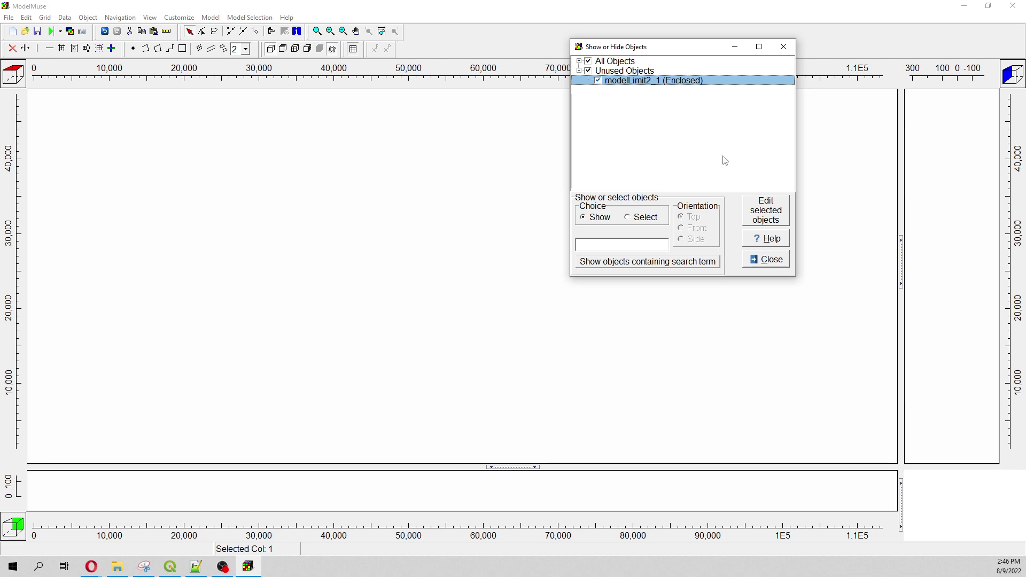
double_click(610, 121)
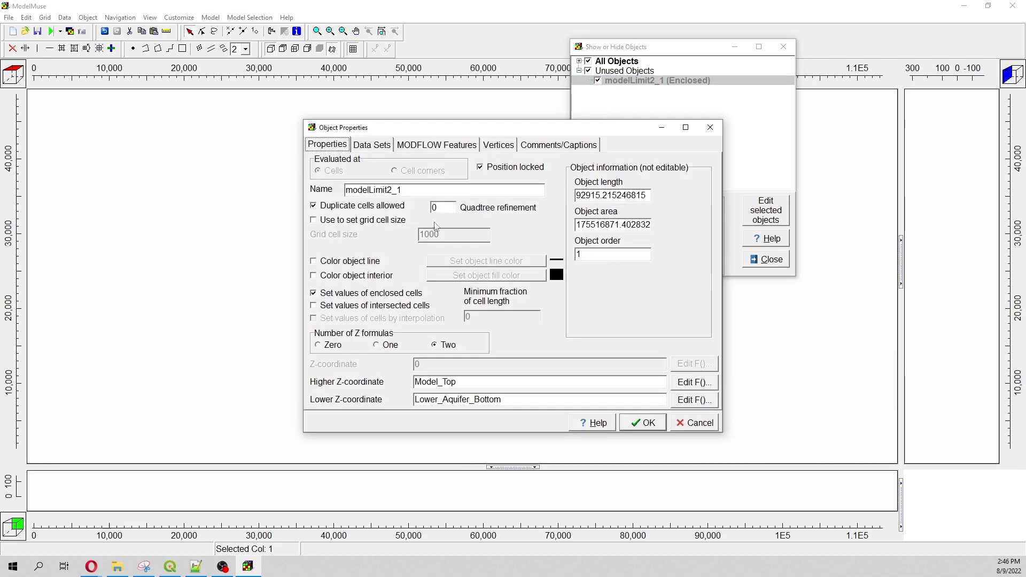
- Make modelLimit2_1 set grid cell size 200 and draw its outline dark blue
click(354, 224)
key(Tab)
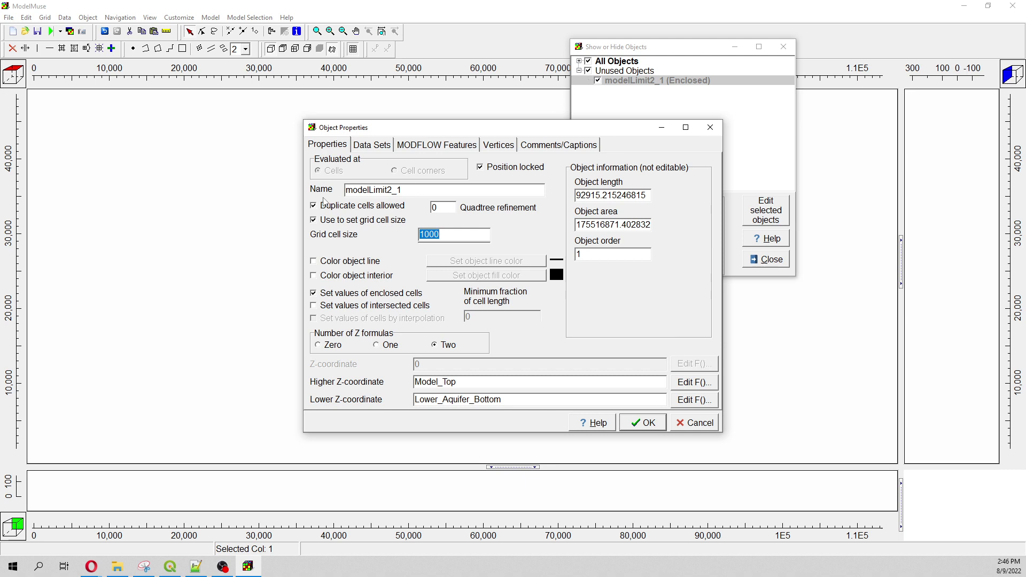
text(20)
click(351, 263)
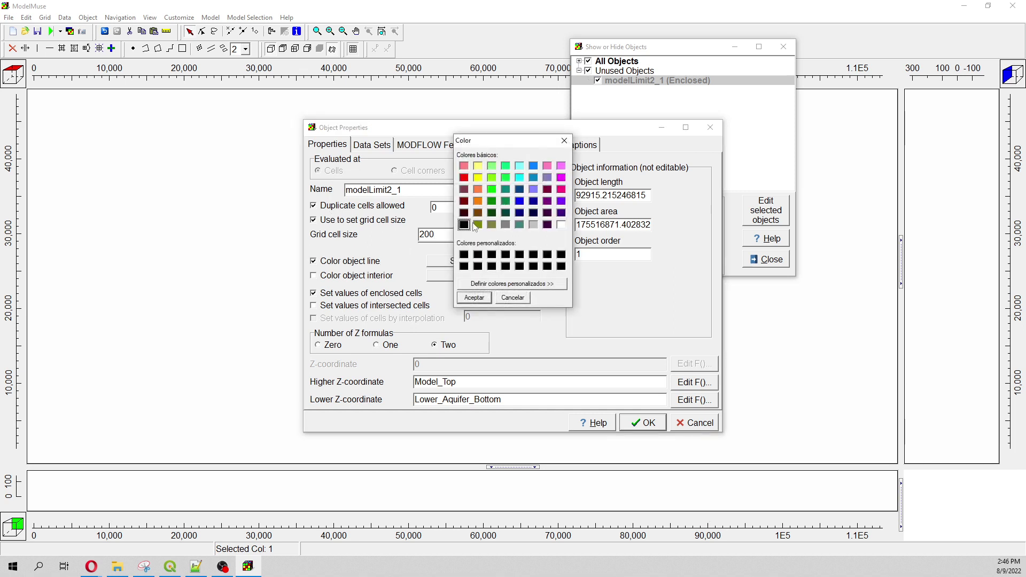
click(518, 204)
click(475, 298)
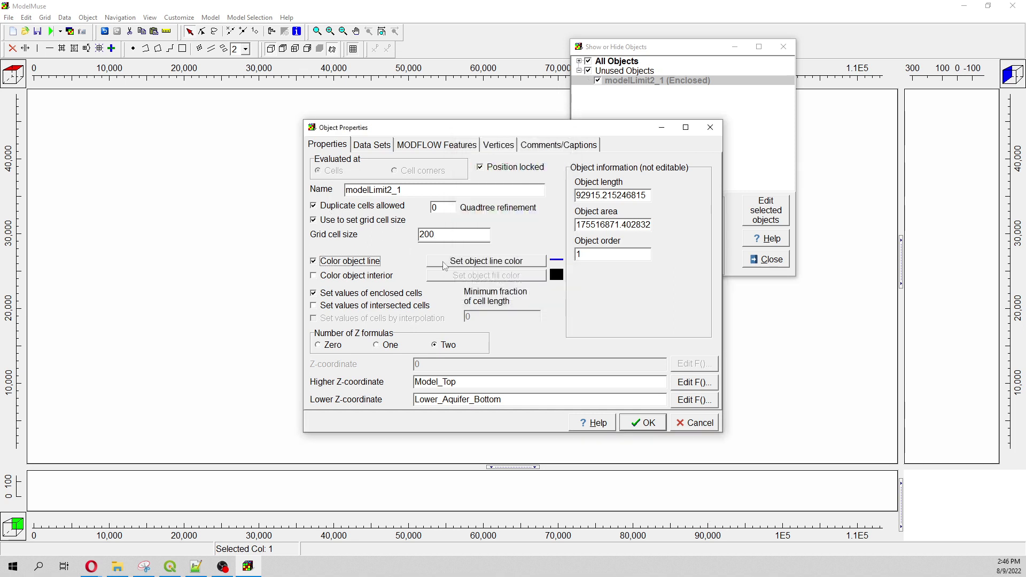
- Assign the Required > Hydrology > Active data set to modelLimit2_1
click(376, 145)
click(314, 163)
click(326, 174)
click(346, 173)
click(503, 181)
key(shift+Left)
key(shift+Left)
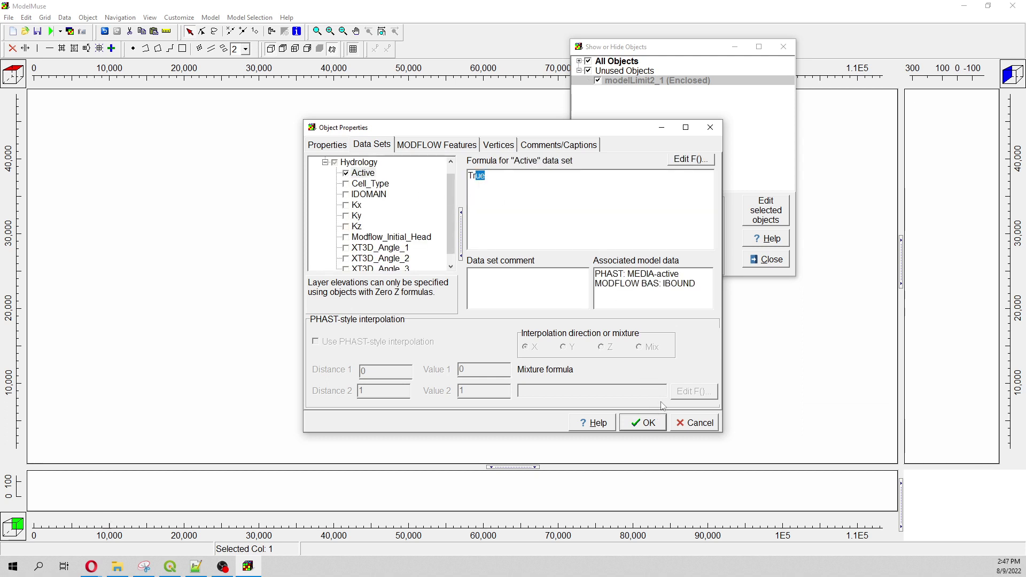
- Apply the modelLimit2_1 changes and briefly open the Global Variables editor
click(655, 423)
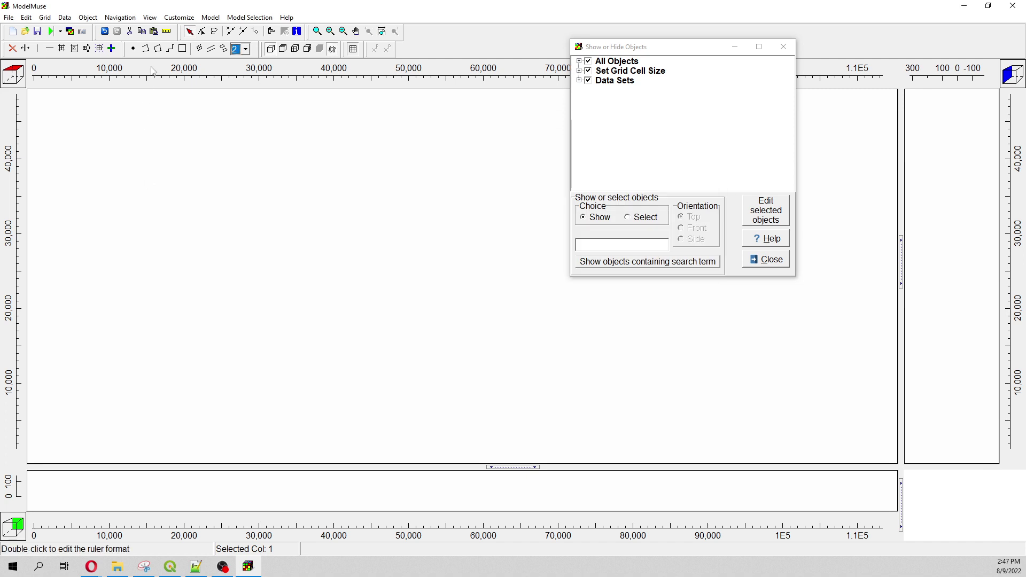
click(65, 17)
click(71, 31)
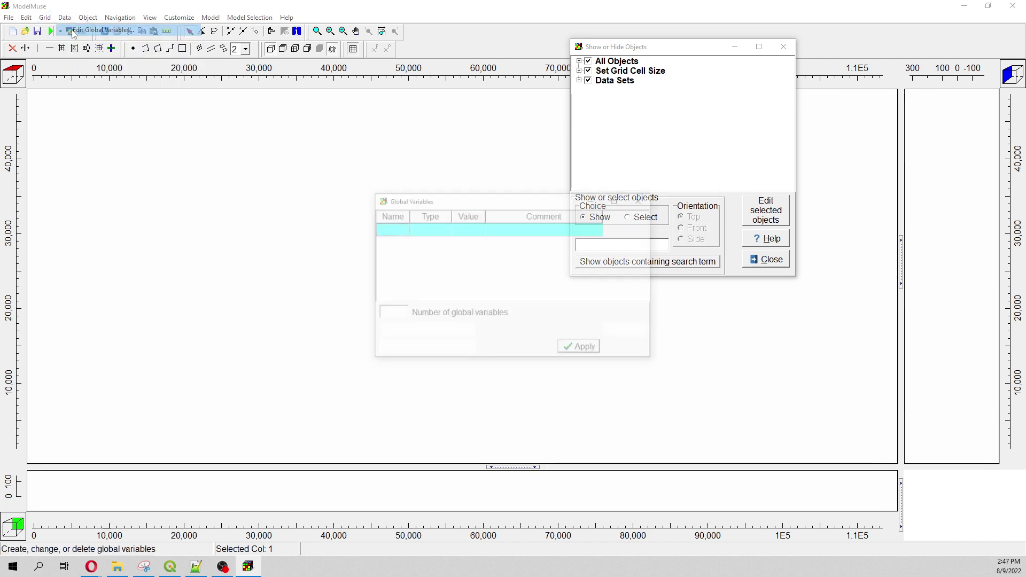
key(Escape)
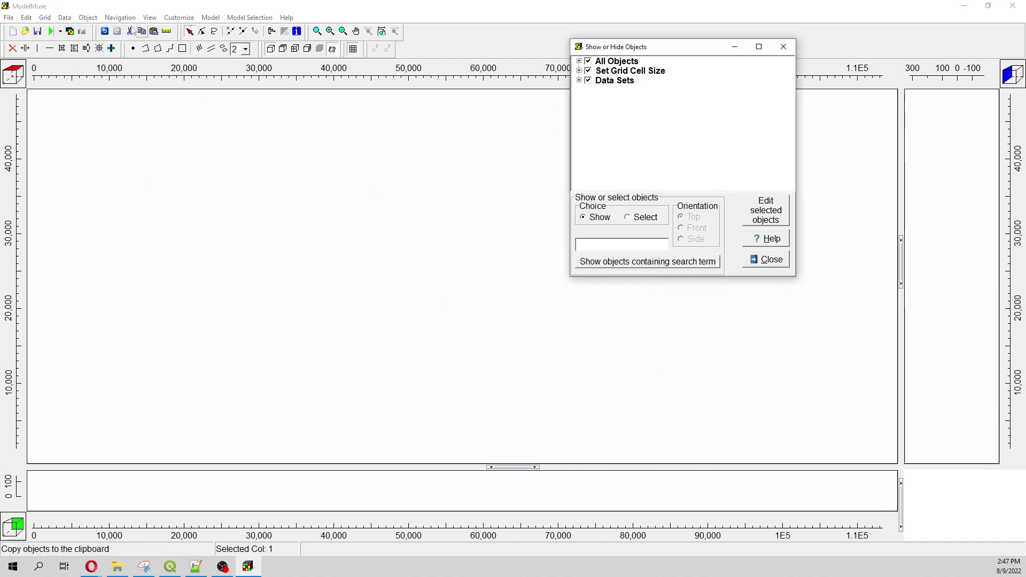
- Change the Active data set's default formula to False in Edit Data Sets
click(65, 17)
click(75, 41)
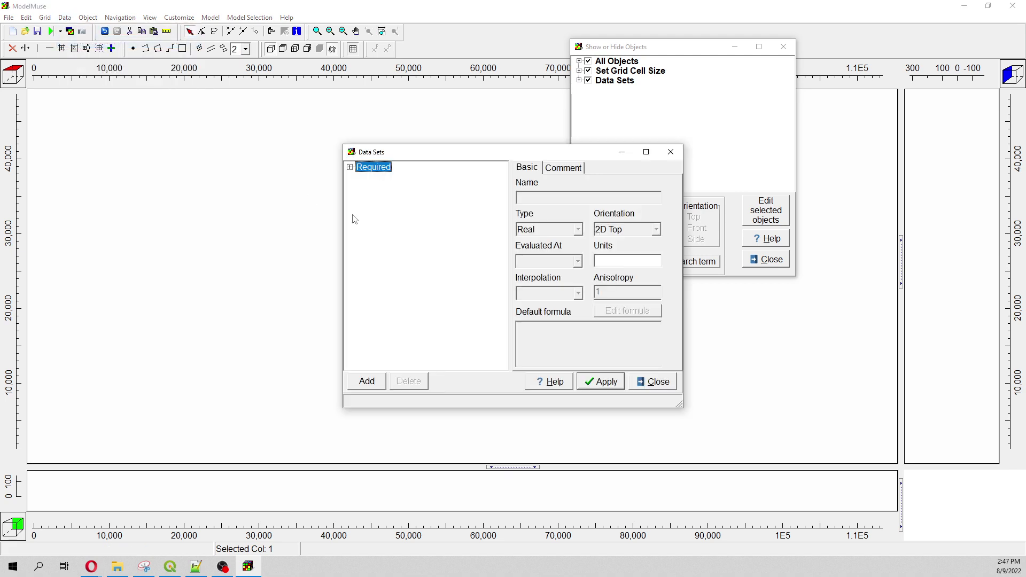
click(350, 168)
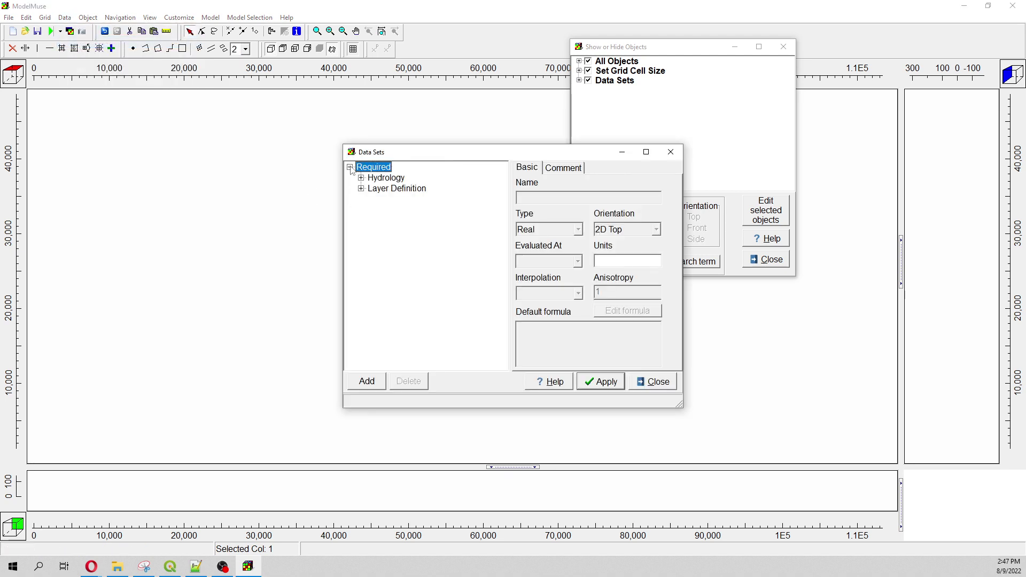
click(361, 179)
click(390, 188)
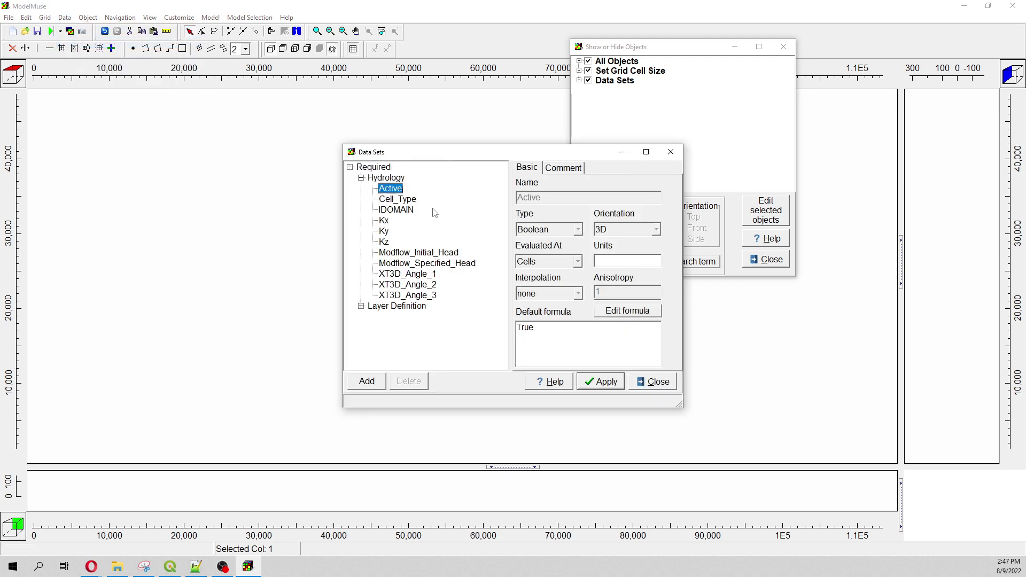
double_click(582, 332)
text(False)
click(584, 383)
click(656, 382)
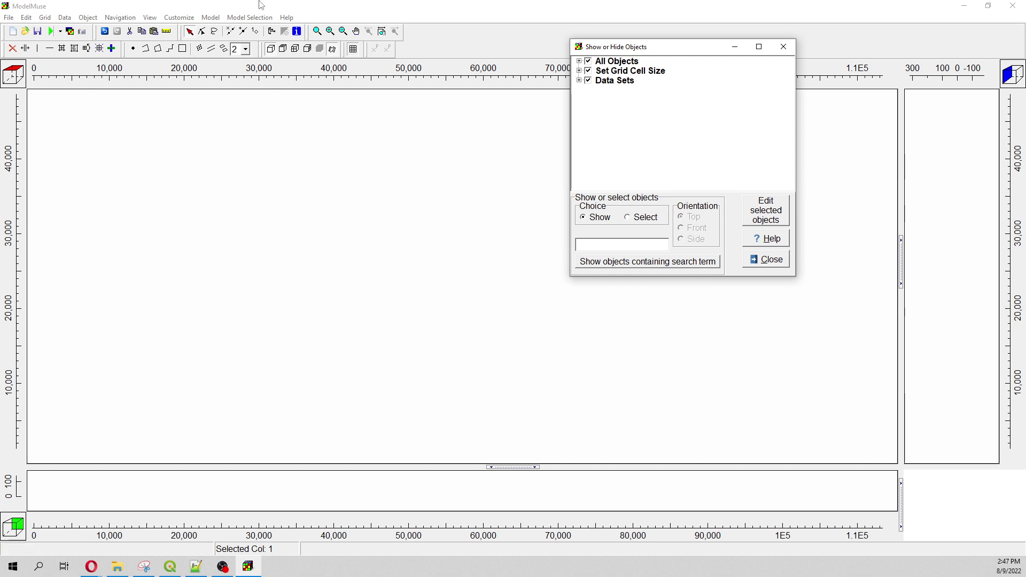
- Generate the grid at angle 0 and display it only at the active edge
click(100, 49)
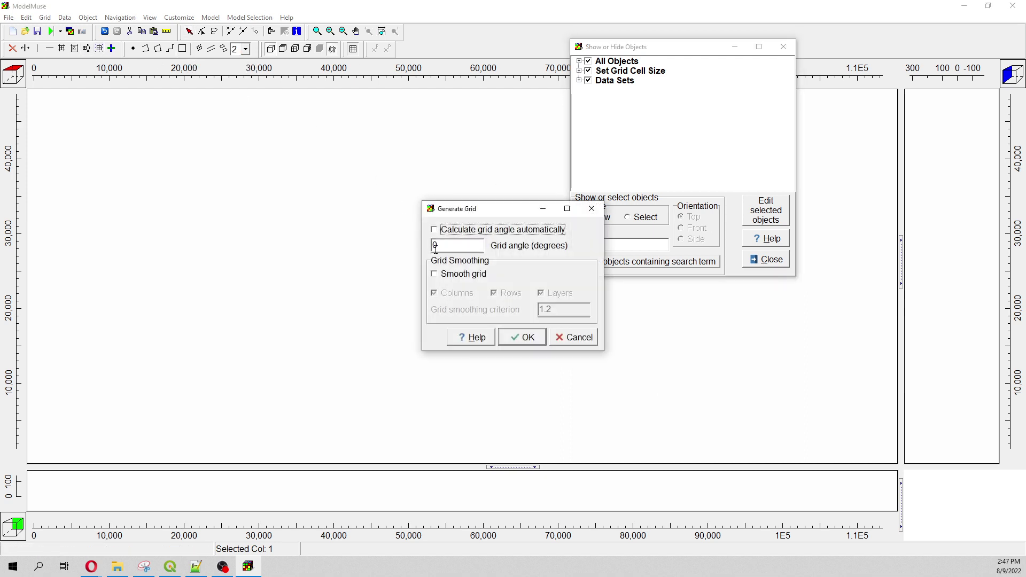
click(529, 342)
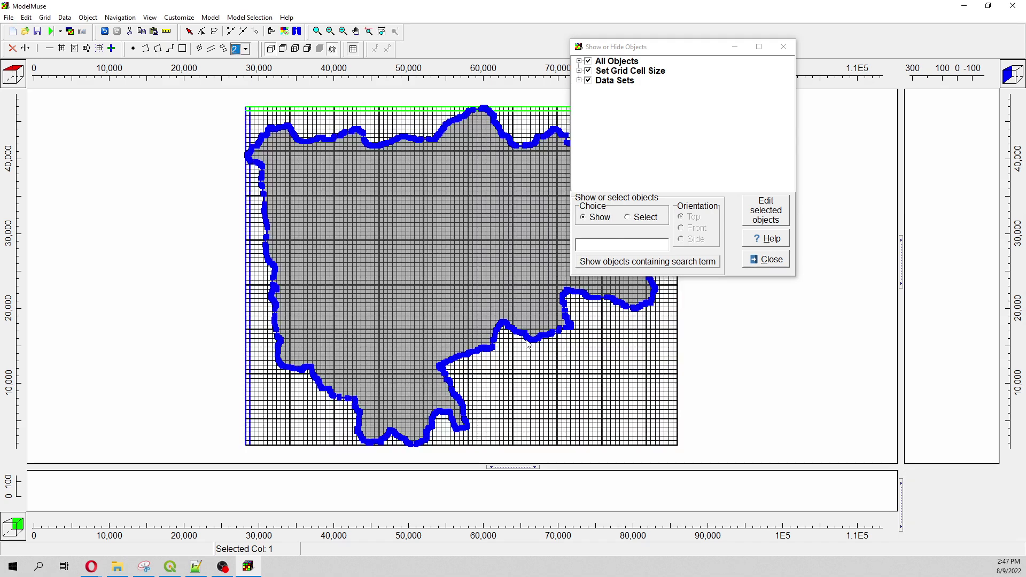
drag(670, 51, 719, 35)
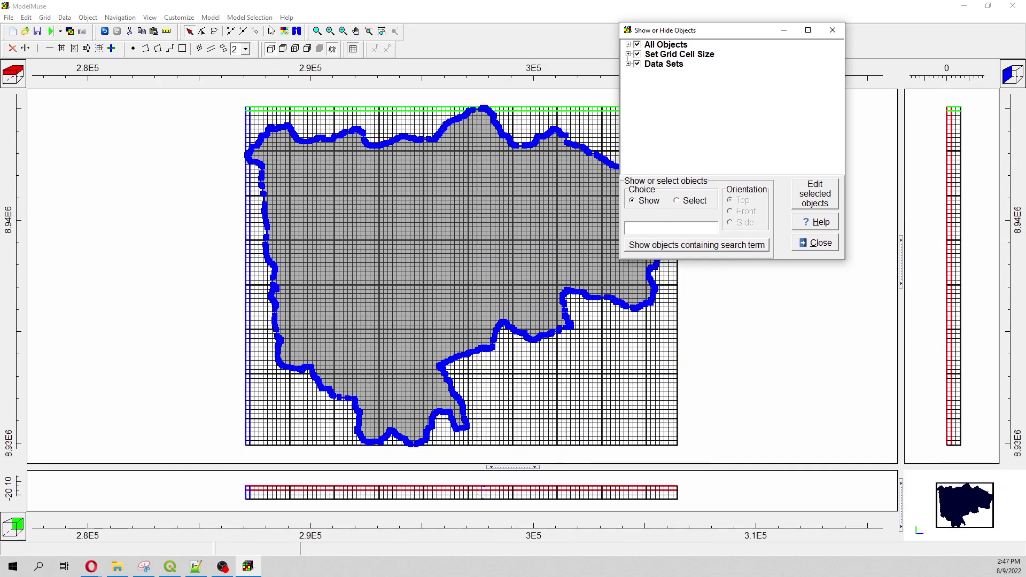
click(353, 48)
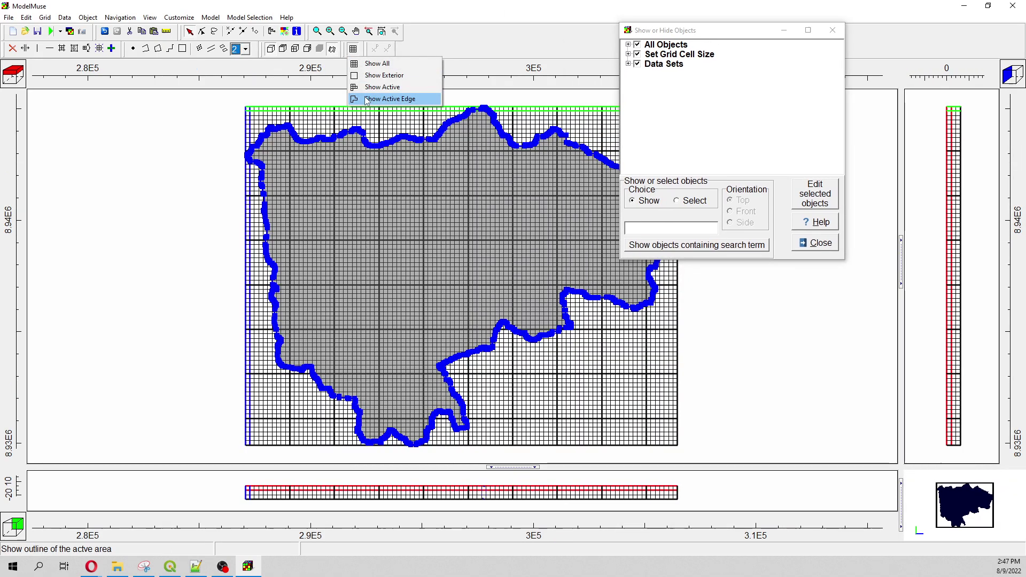
click(369, 99)
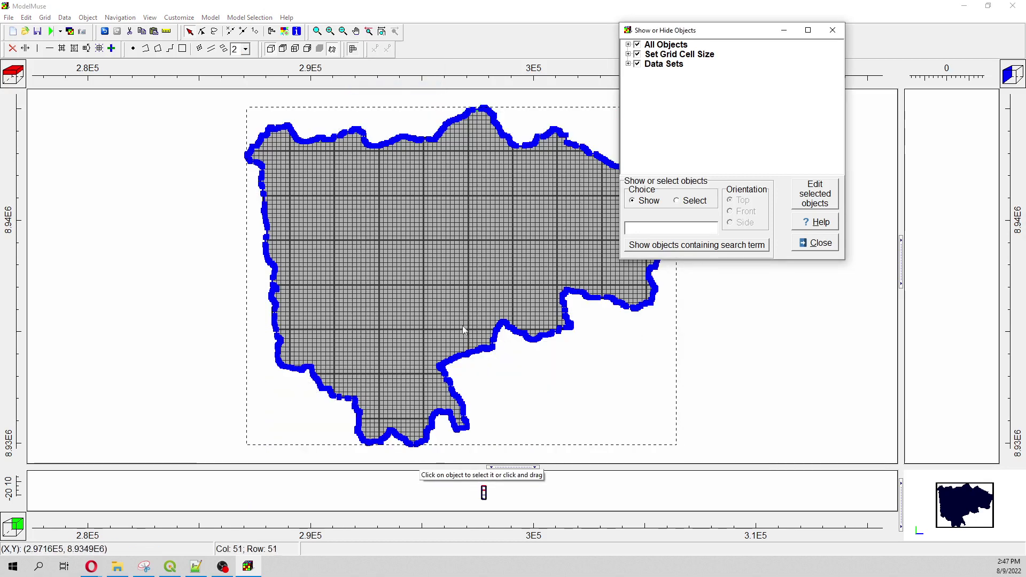
- Import riverNetwork2.shp with Set values of intersected cells enabled
click(10, 18)
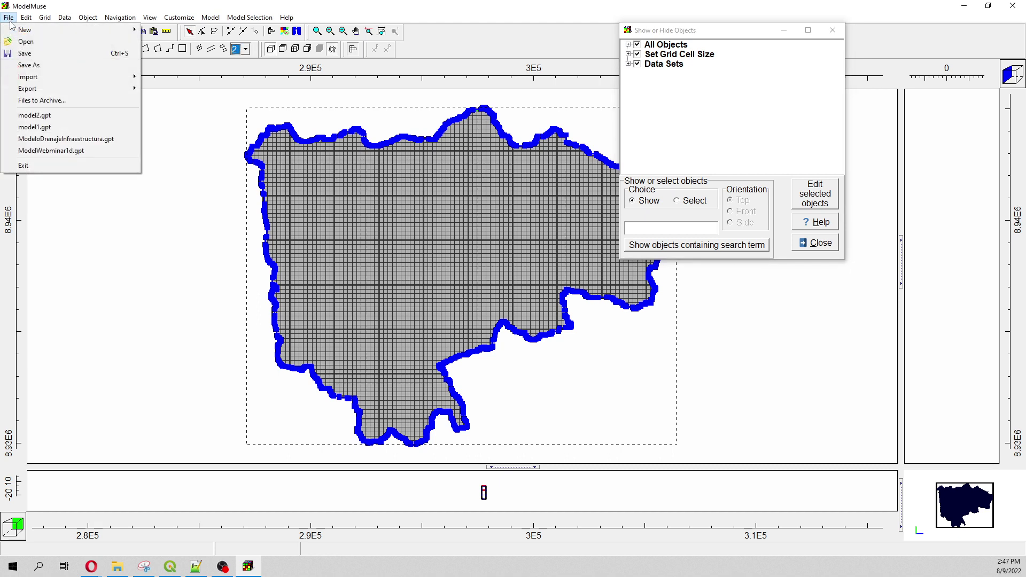
mouse_move(46, 77)
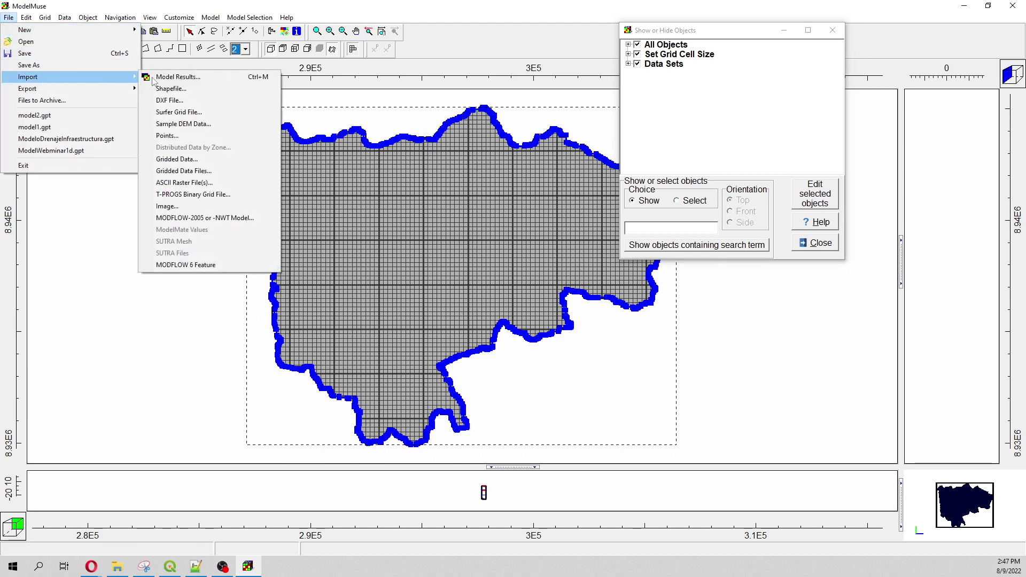
click(207, 88)
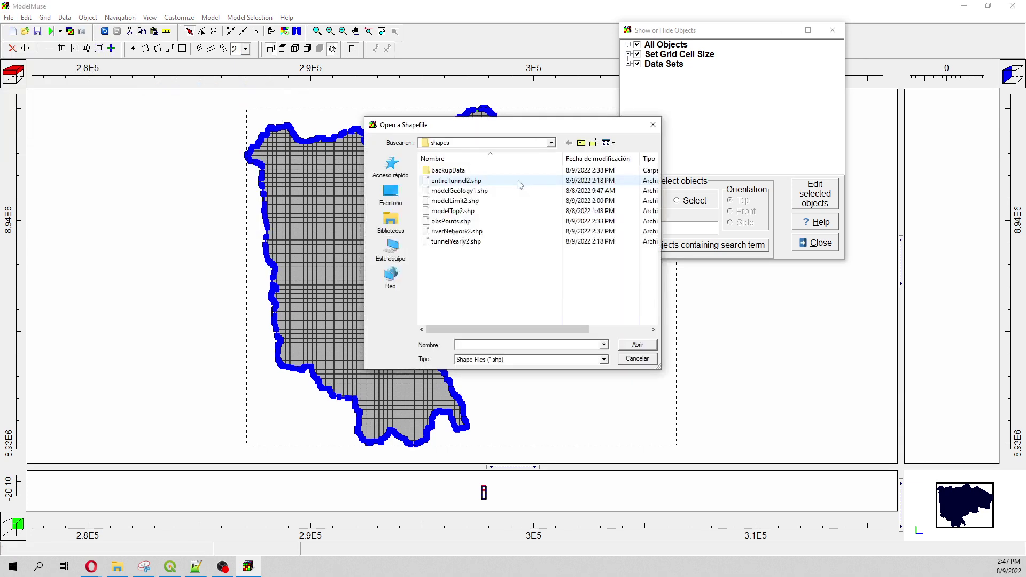
double_click(452, 241)
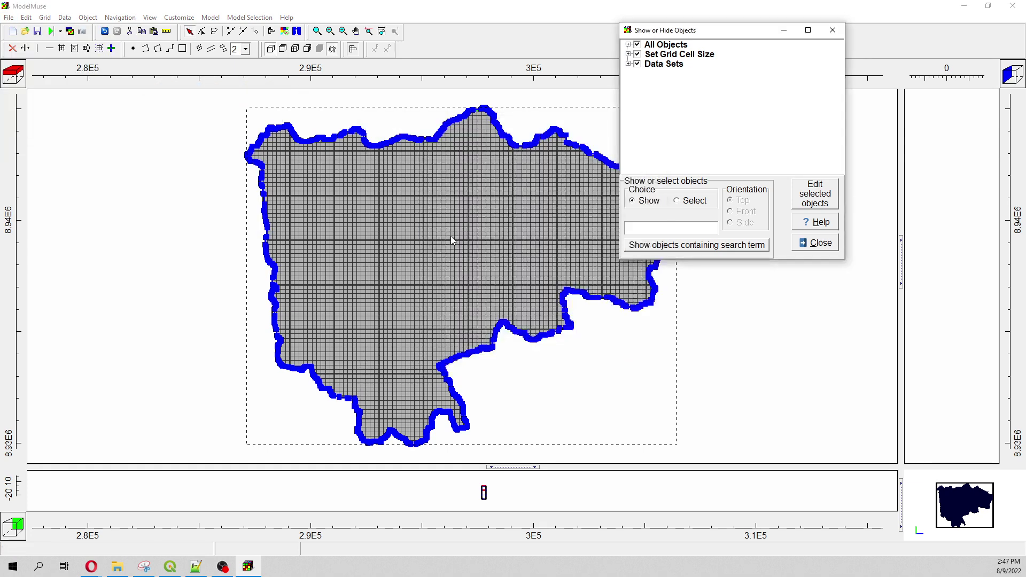
click(391, 182)
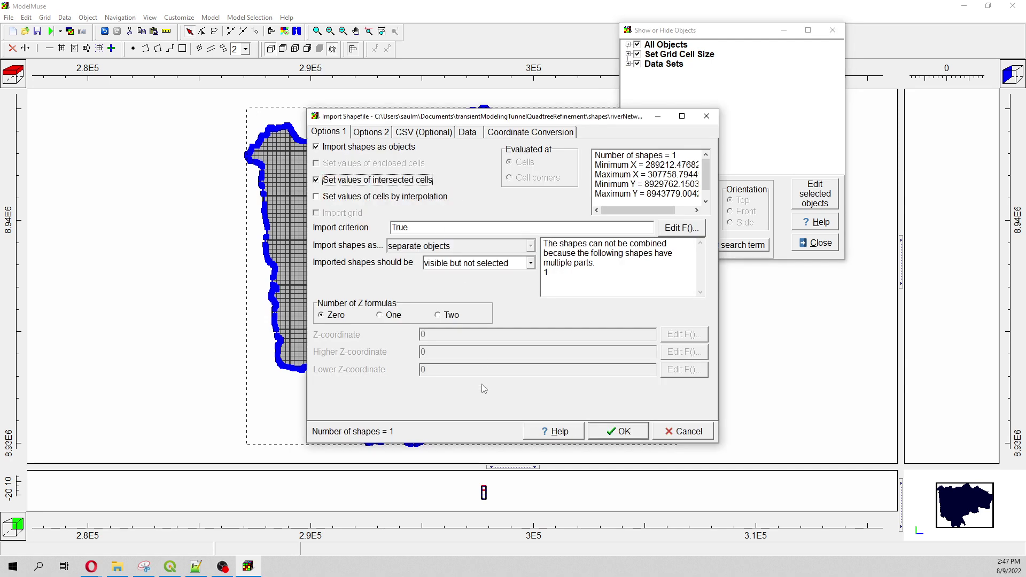
click(620, 431)
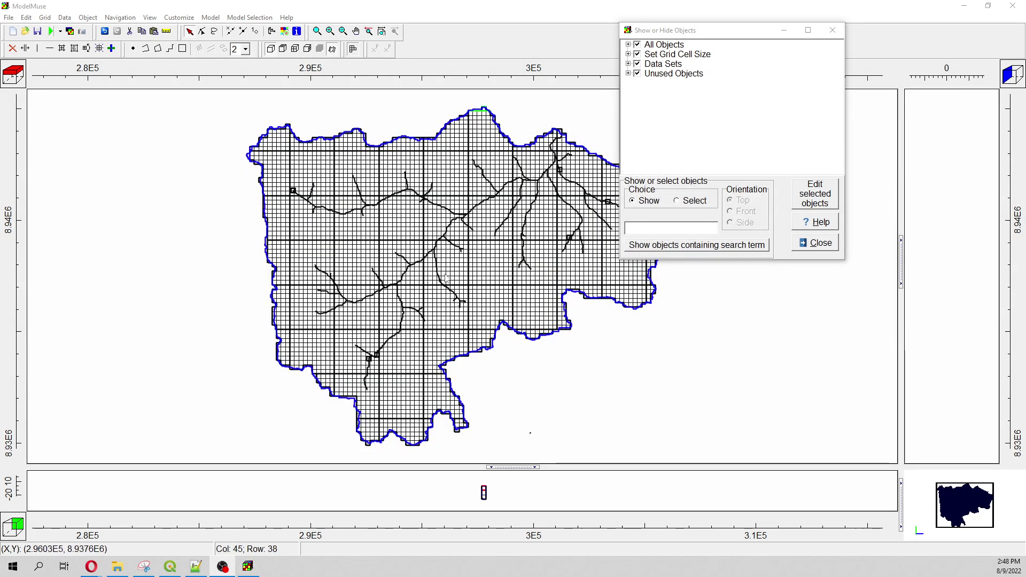
- Give riverNetwork2_1 quadtree refinement level 1 and a blue line colour
click(437, 265)
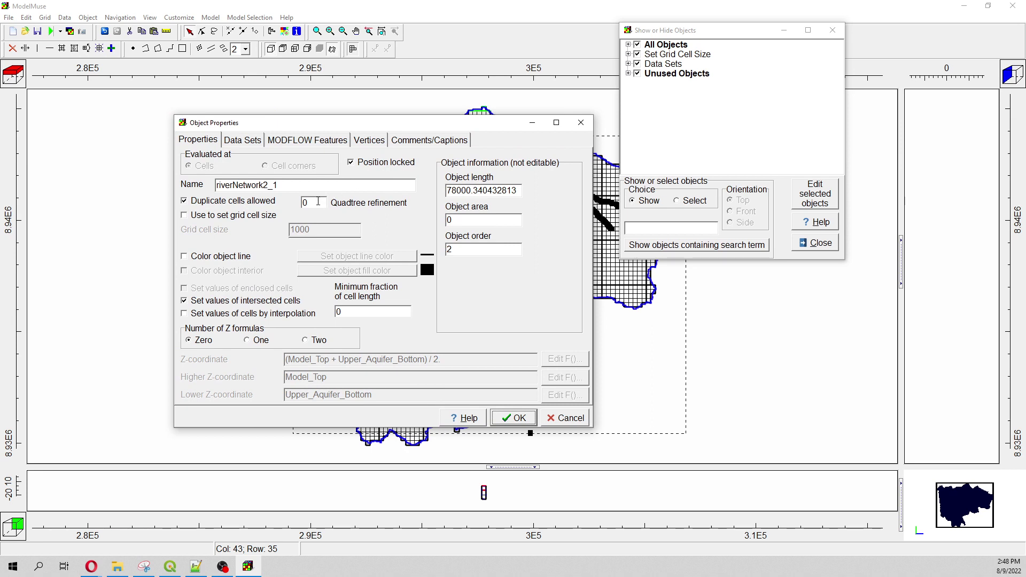
double_click(319, 200)
text(1)
click(223, 257)
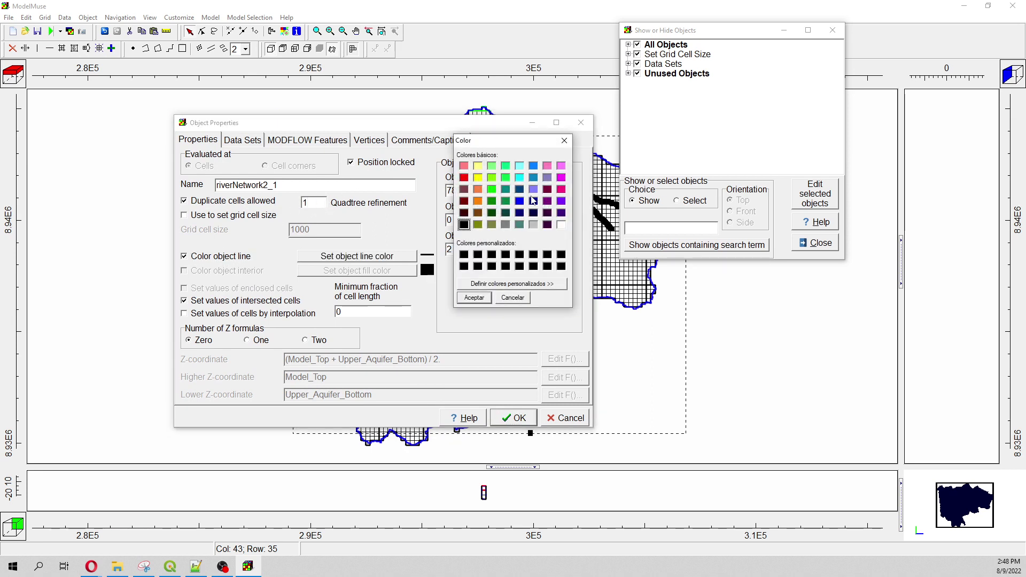
click(533, 178)
click(485, 295)
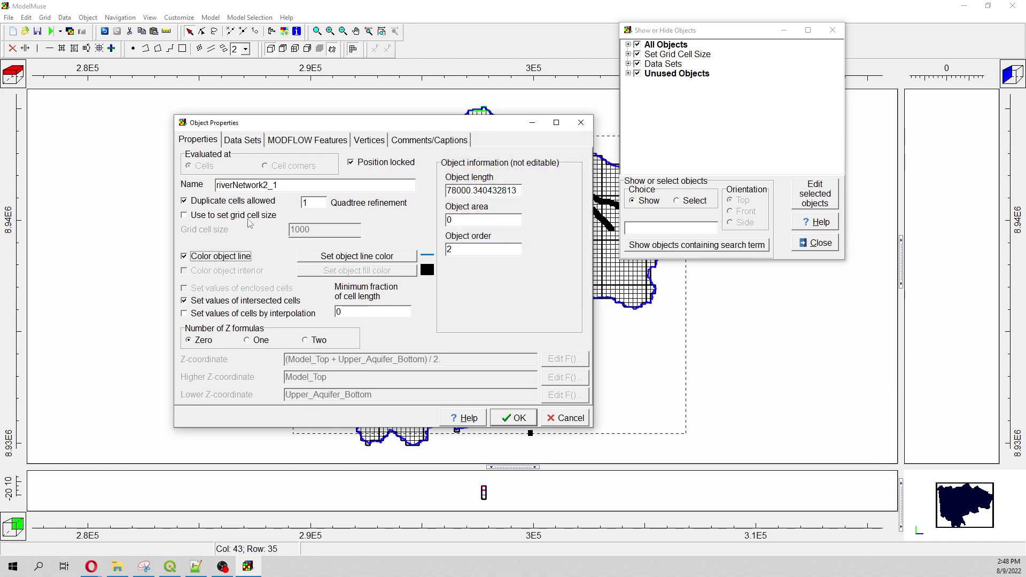
click(510, 420)
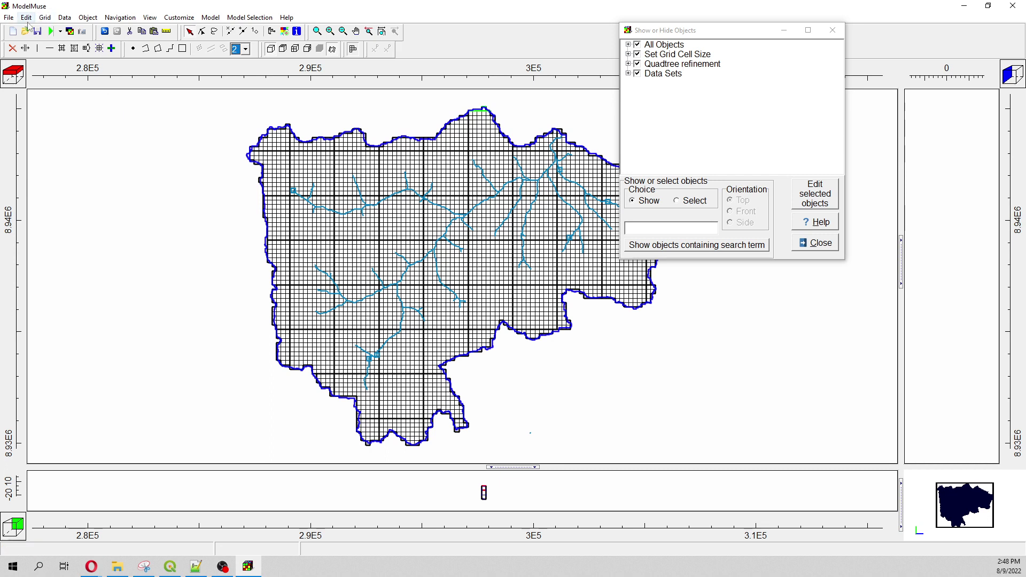
- Import entireTunnel2.shp as a single multipart object
click(9, 17)
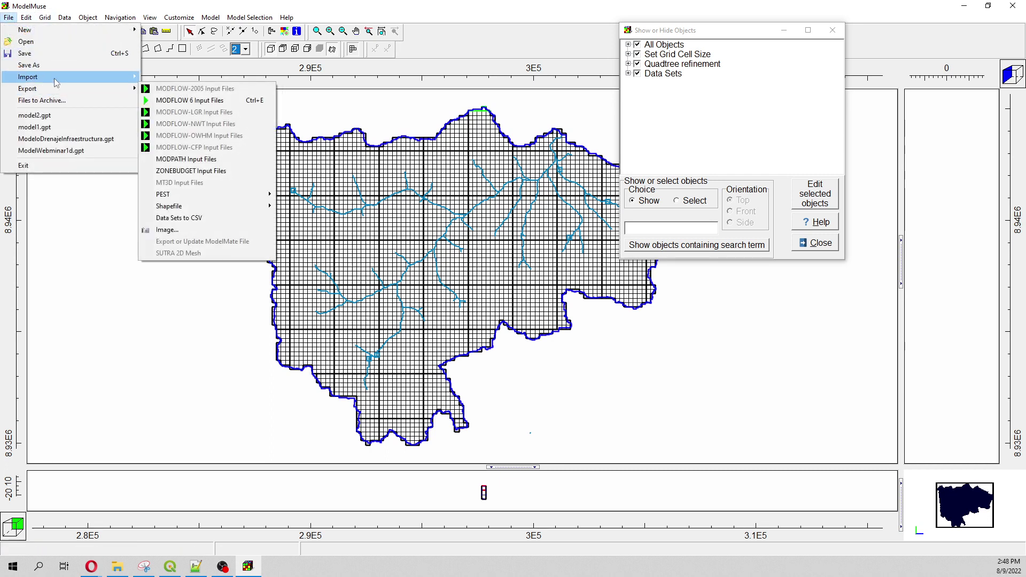
mouse_move(56, 82)
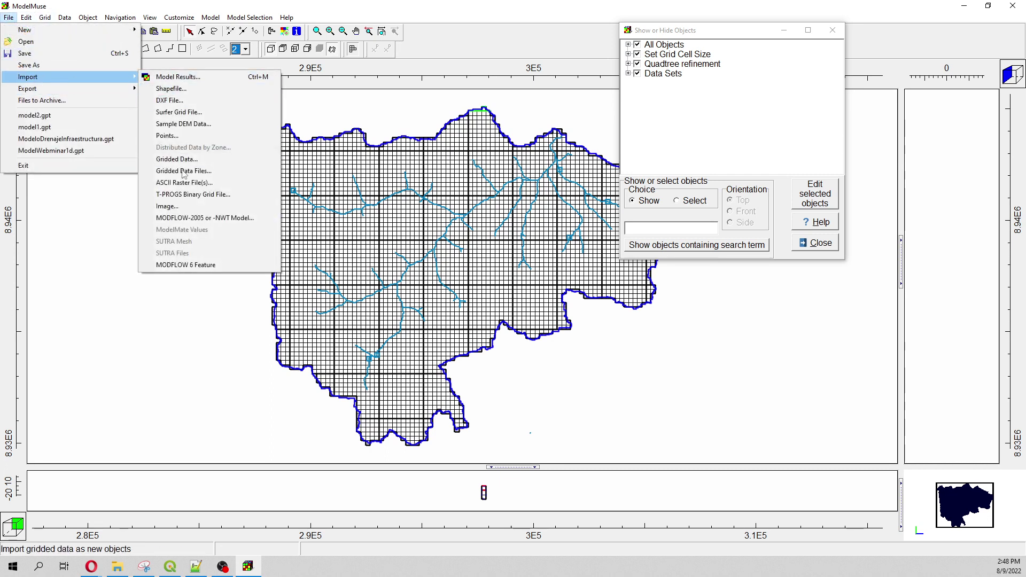
click(203, 95)
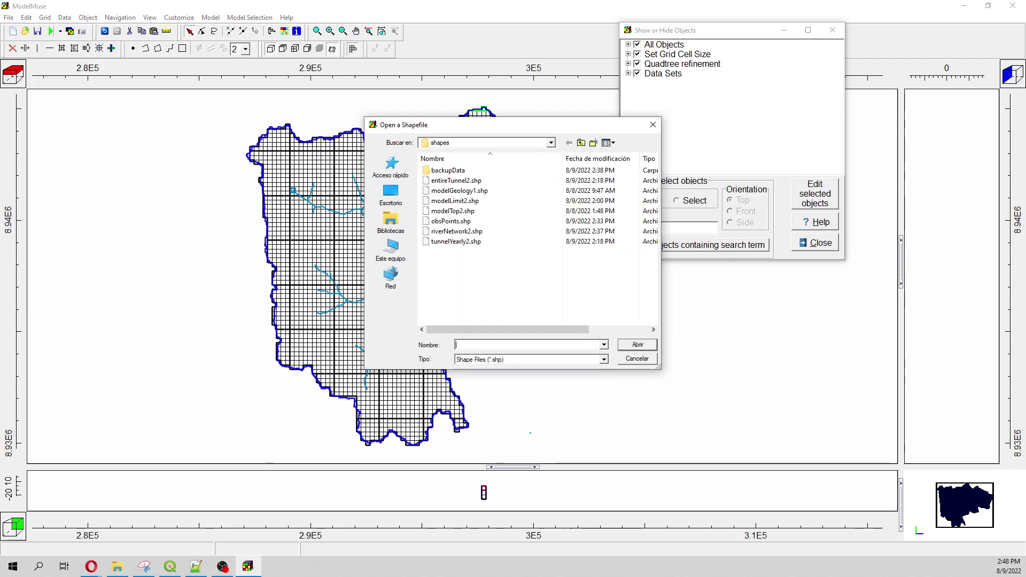
double_click(456, 180)
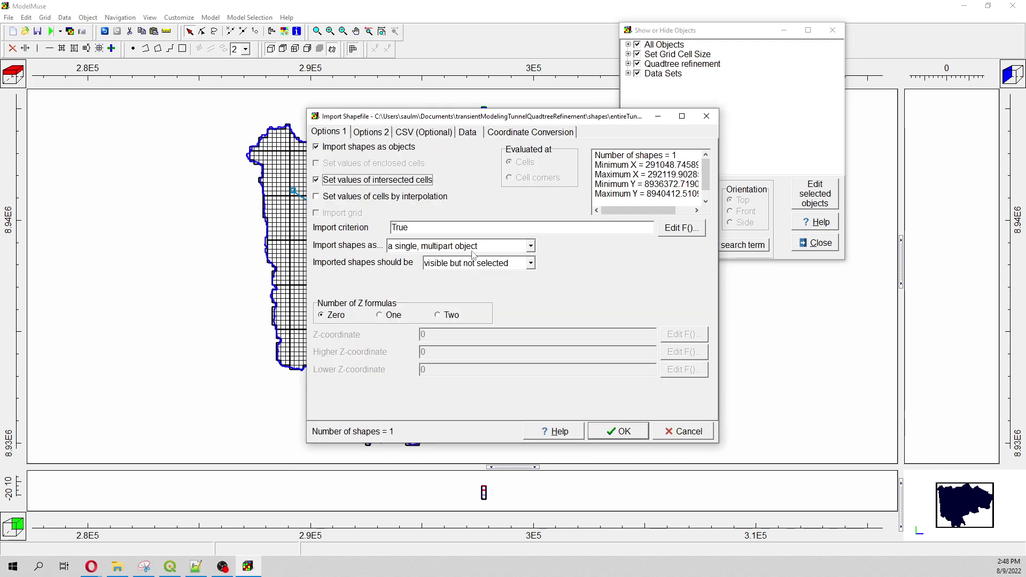
click(630, 434)
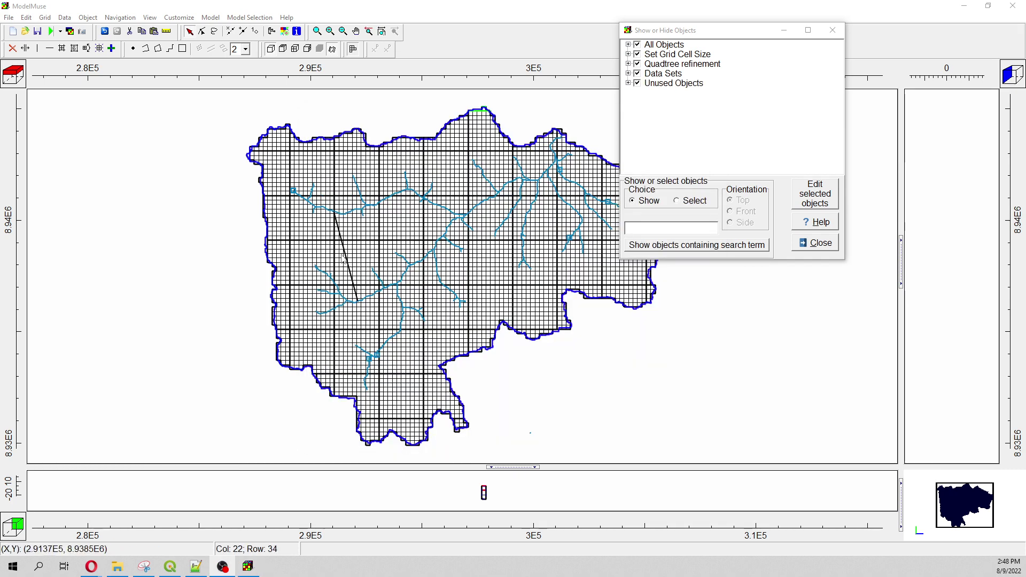
- Colour the entireTunnel2_1 line dark navy in its object properties
click(345, 259)
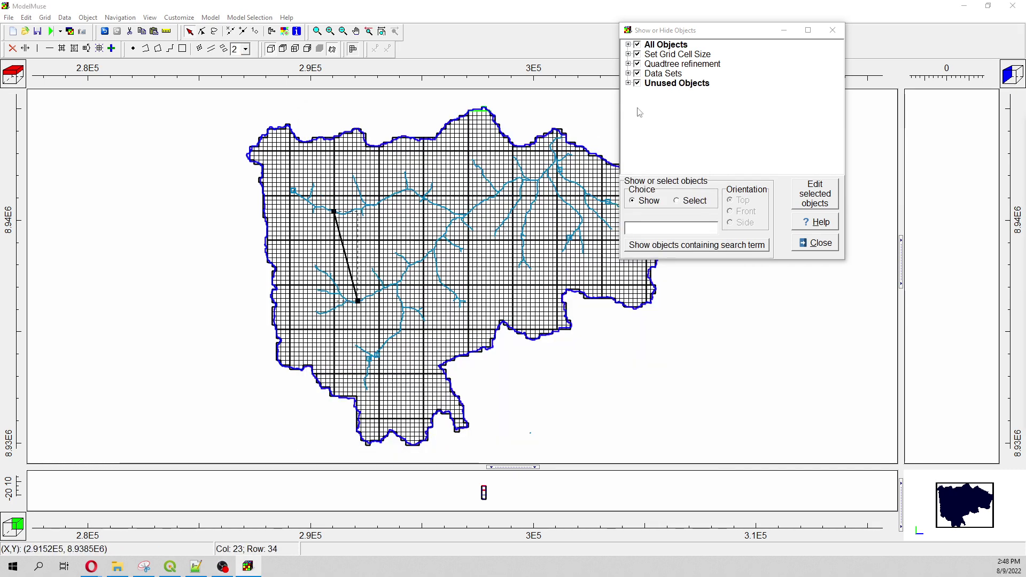
click(815, 194)
drag(678, 124, 456, 117)
click(367, 253)
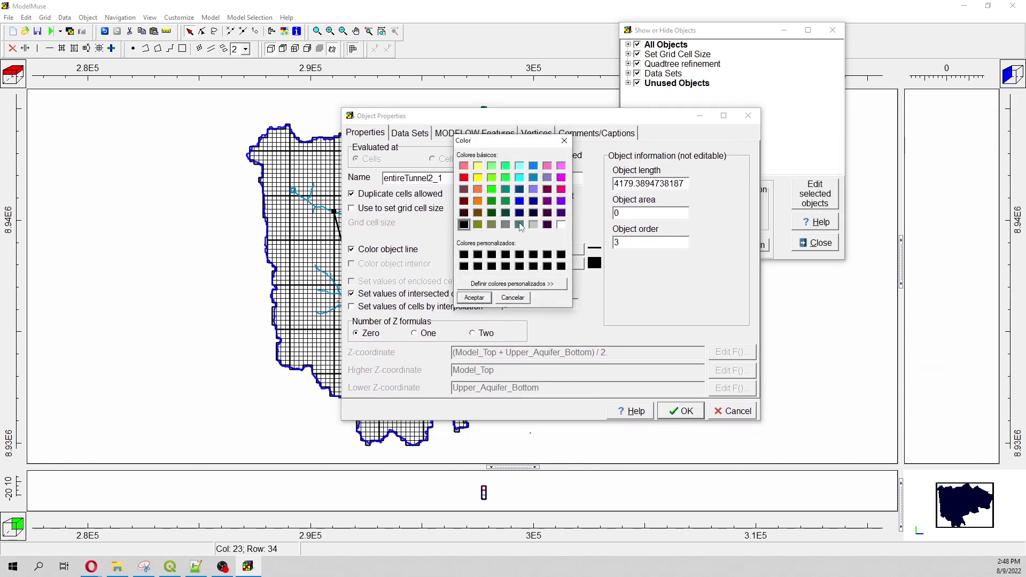
click(534, 177)
click(474, 297)
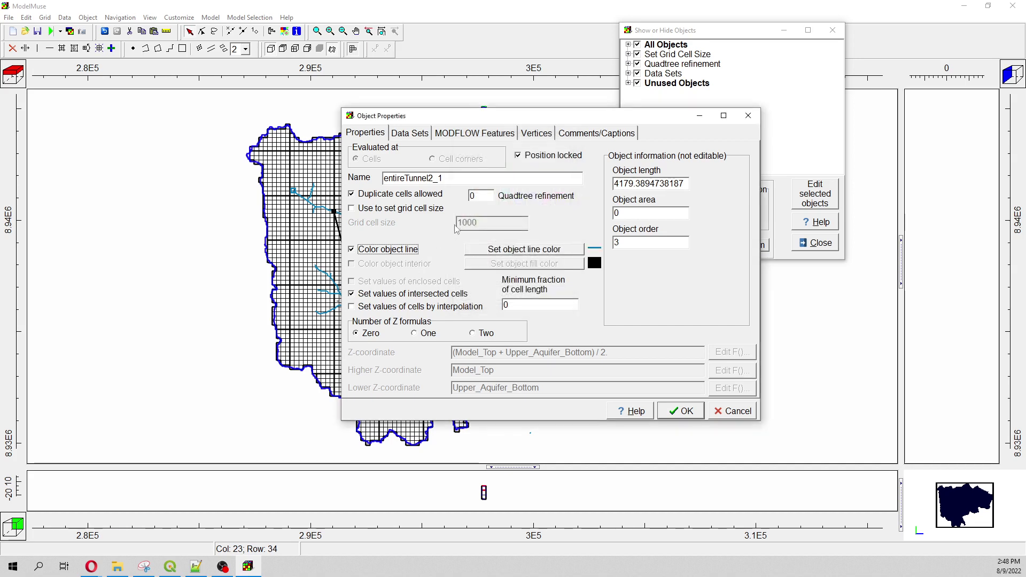
click(530, 249)
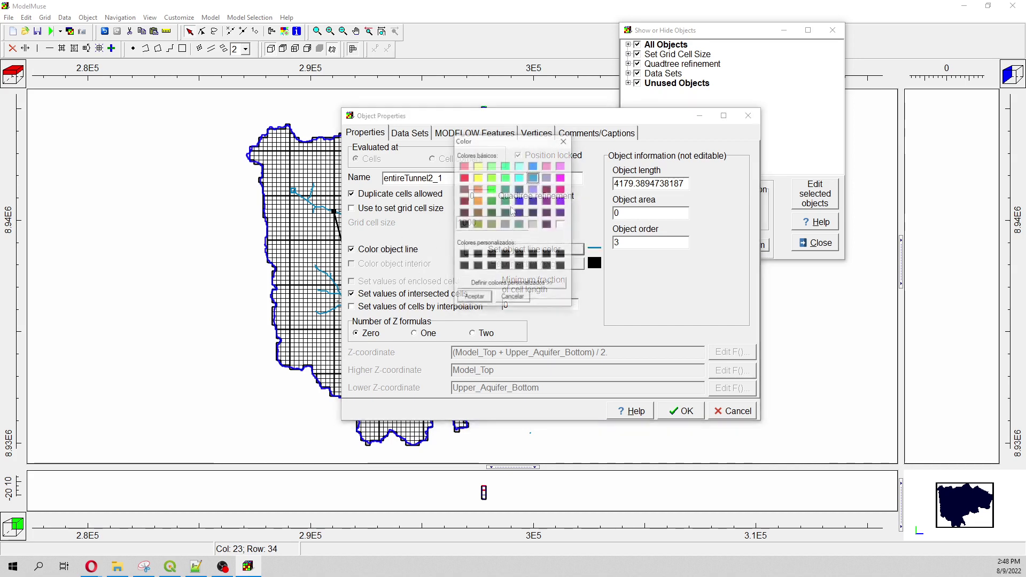
click(475, 298)
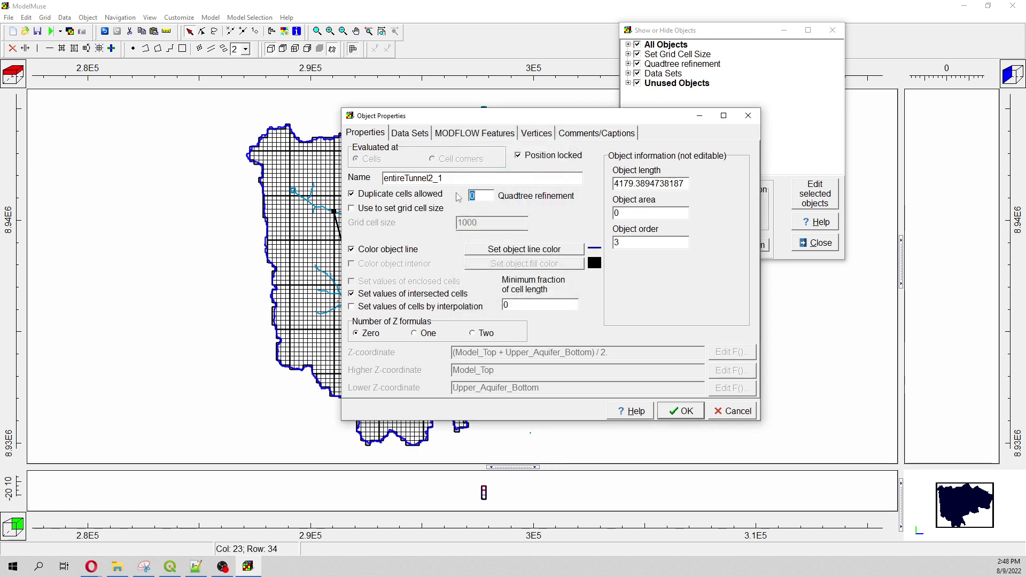
click(685, 417)
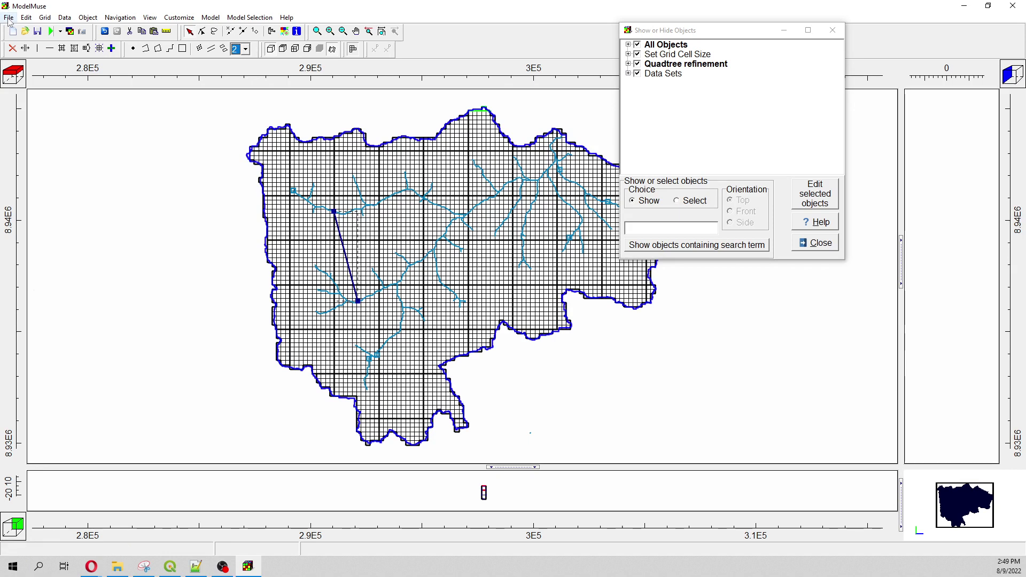
- Regenerate the grid at a -76° angle and zoom to show the whole grid
click(100, 49)
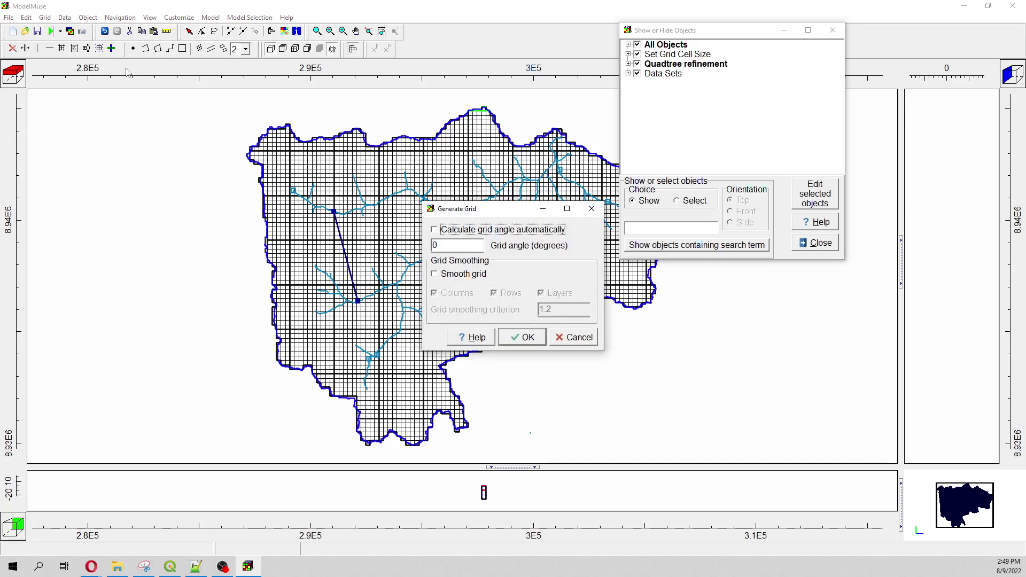
key(Tab)
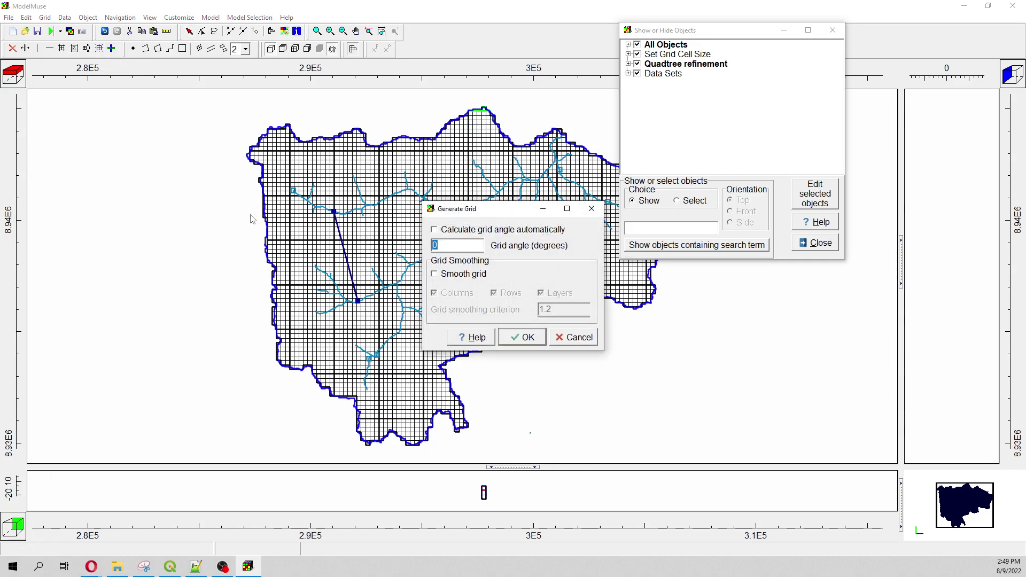
text(-76)
click(517, 342)
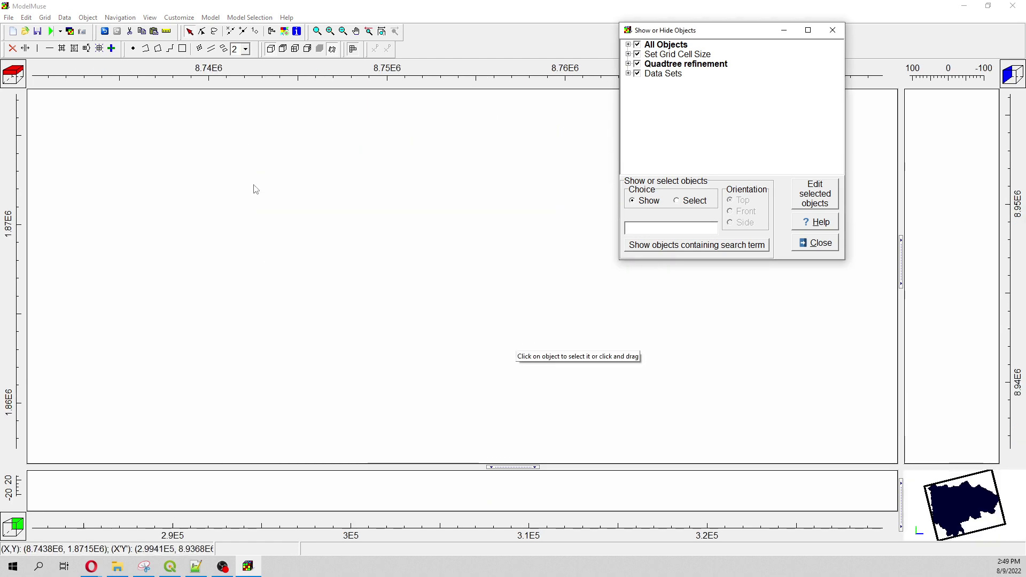
click(382, 31)
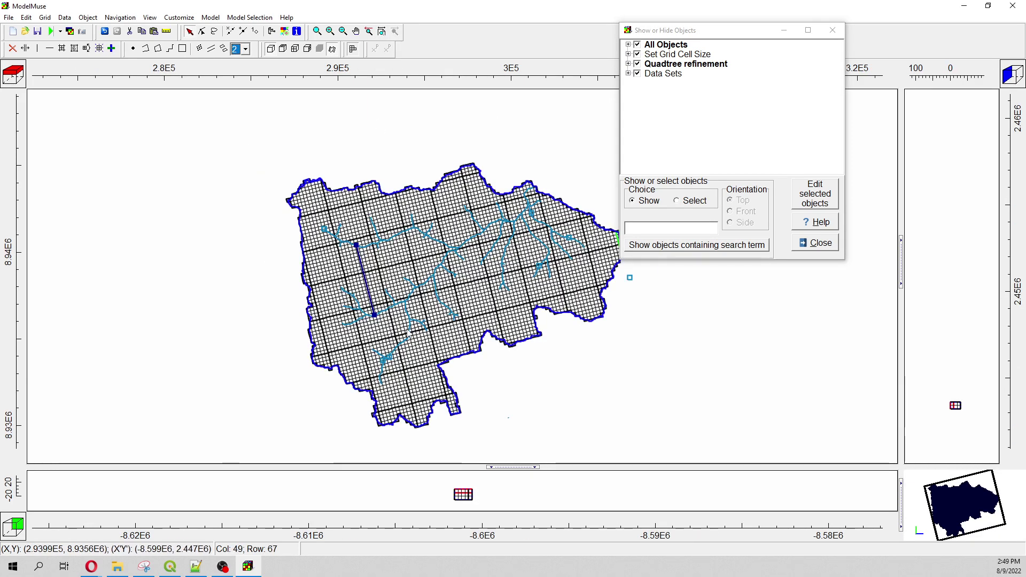
scroll(407, 327, up, 2)
scroll(407, 326, down, 2)
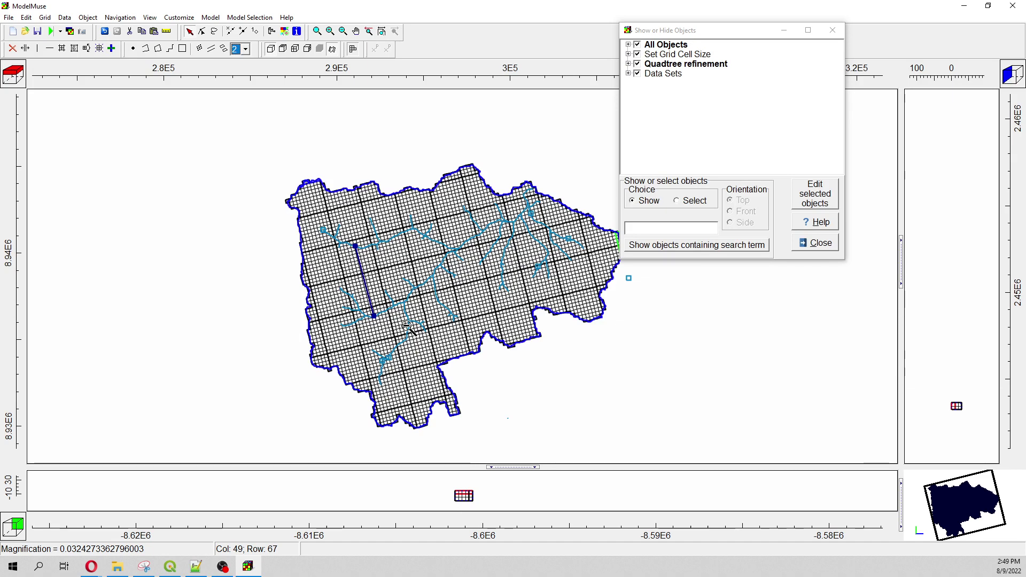
- Switch the grid to DISV and zoom around to inspect the clipped quadtree cells
click(45, 18)
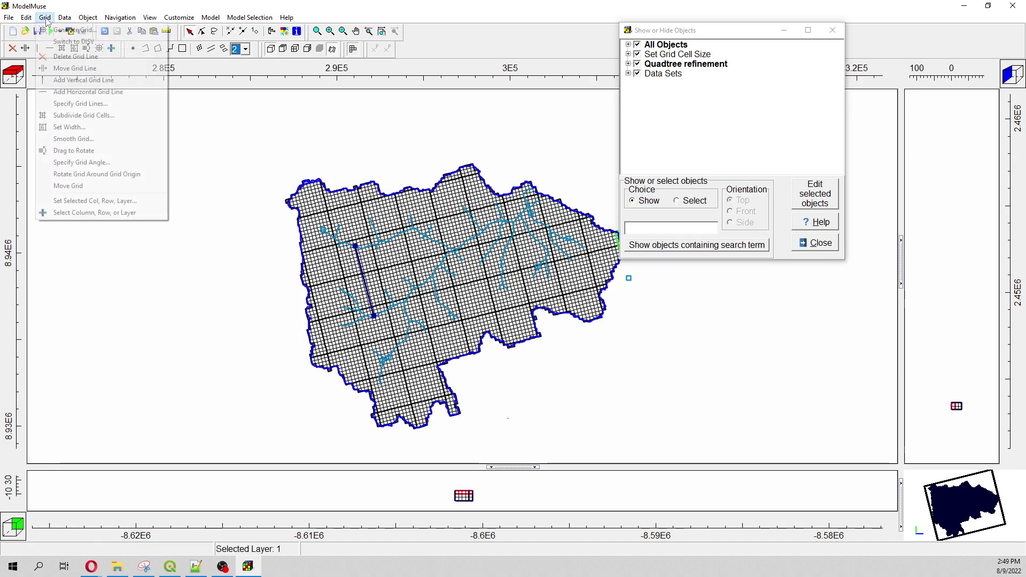
click(55, 46)
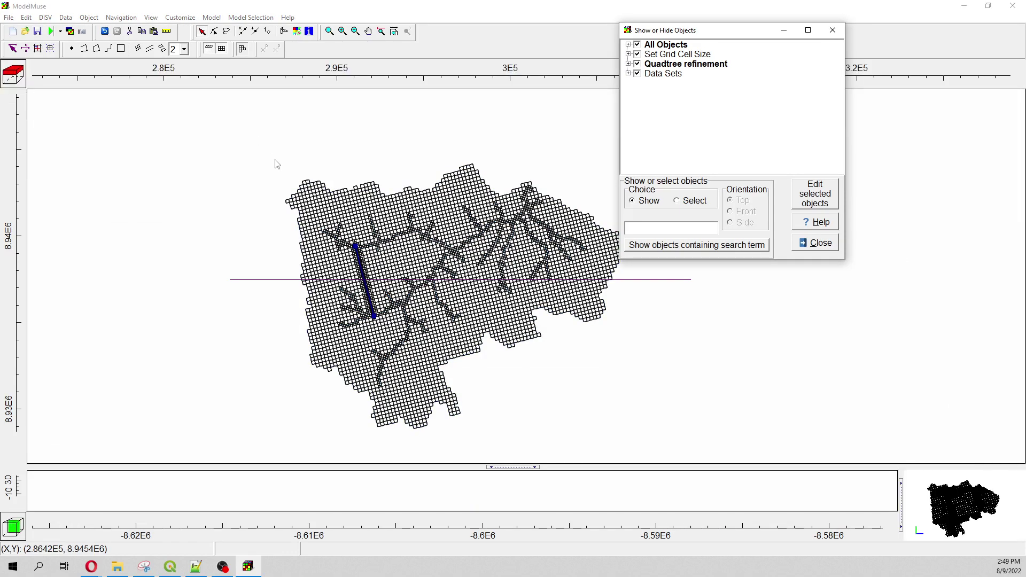
scroll(378, 319, up, 2)
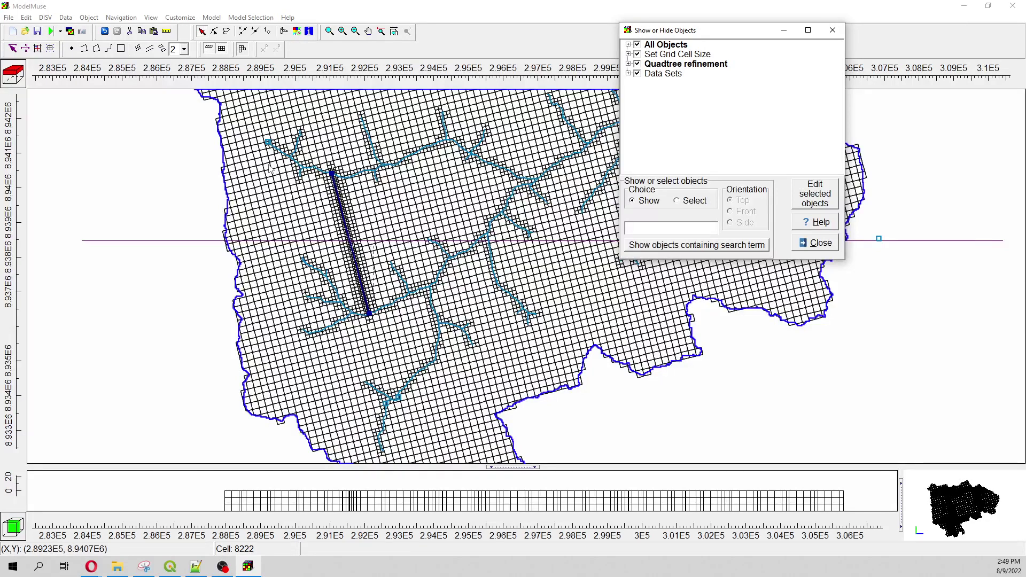
click(471, 179)
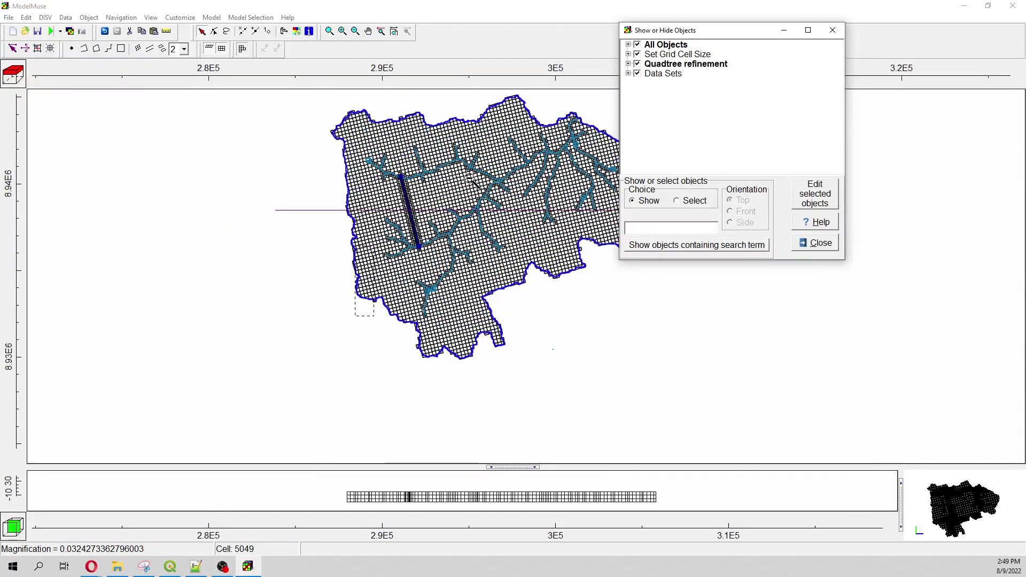
key(ctrl+z)
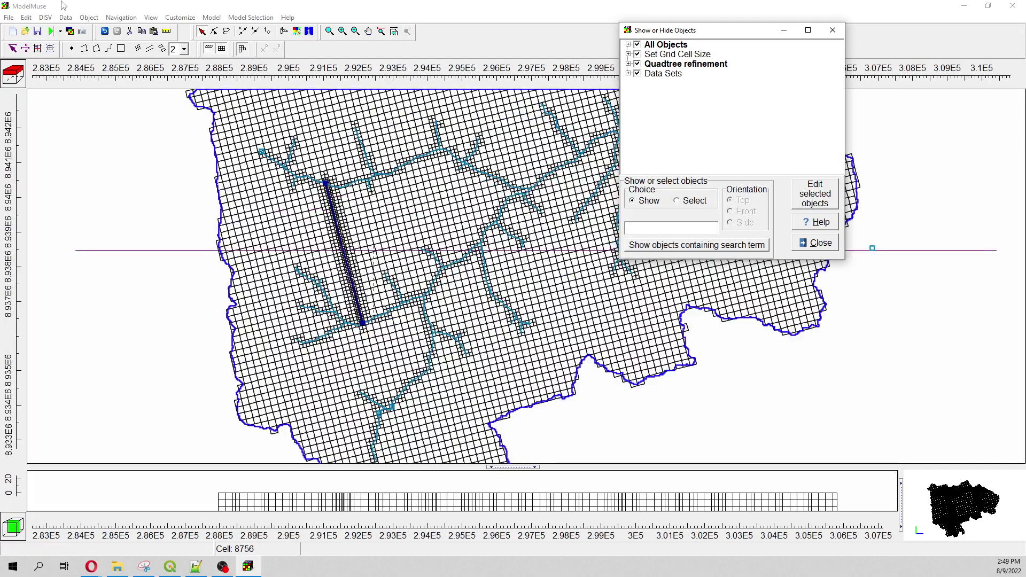
- Import obsPoints.shp as a shapefile, set to set values of intersected cells
click(9, 17)
mouse_move(80, 77)
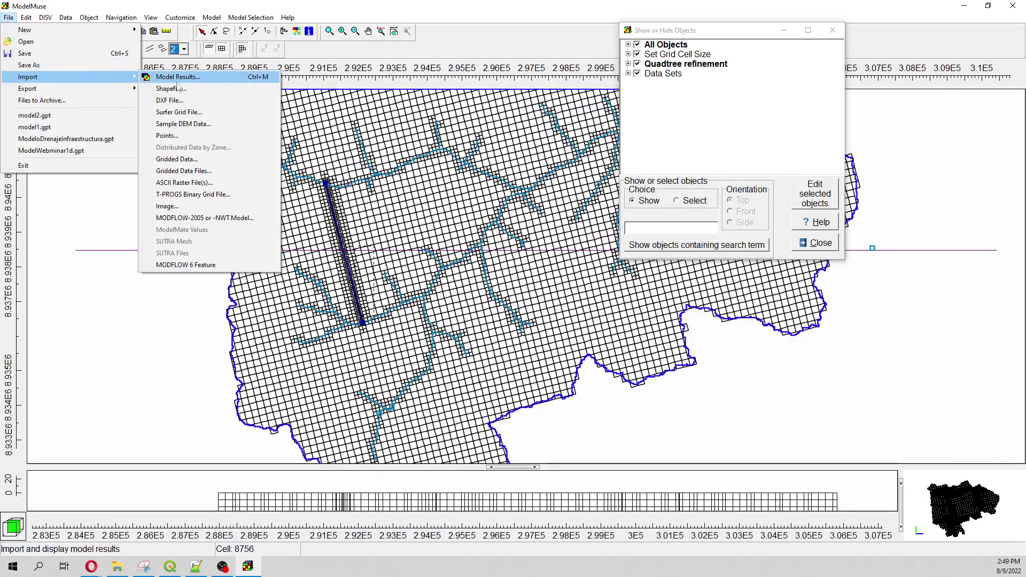
click(184, 90)
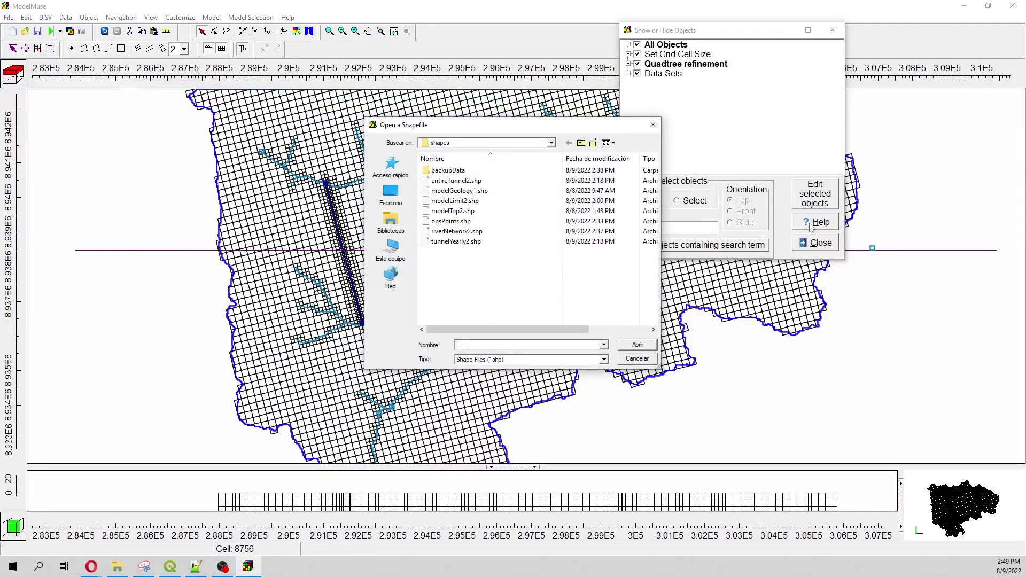
double_click(450, 221)
click(321, 182)
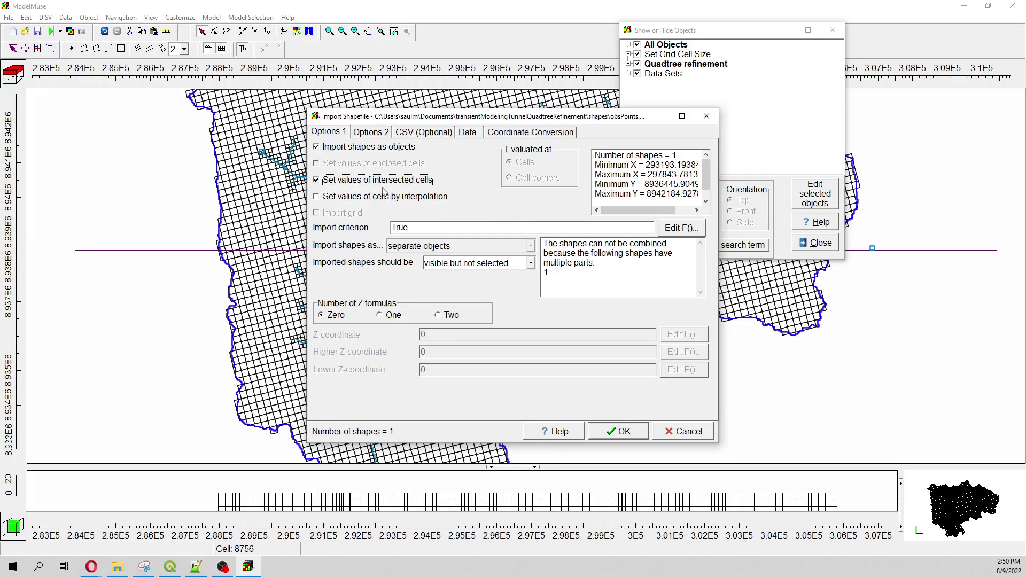
click(619, 432)
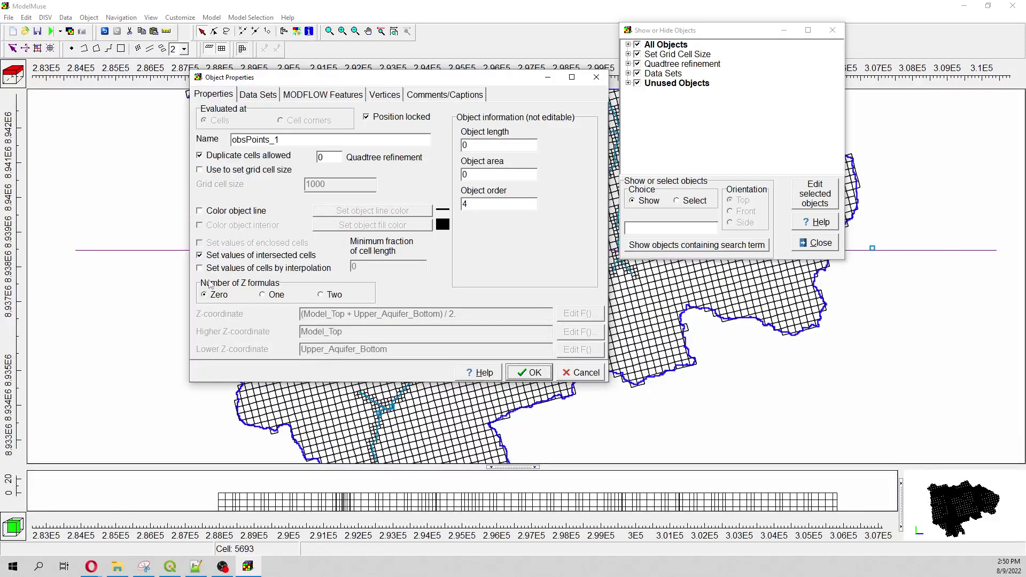
- Give the observation points quadtree refinement 2 and a dark red object line colour
click(329, 157)
text(2)
click(266, 218)
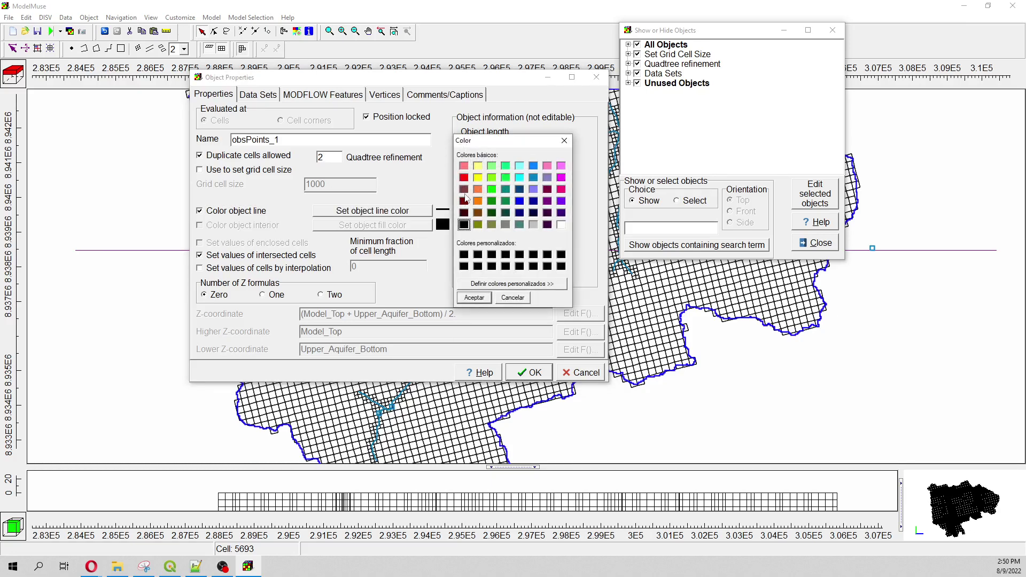
click(464, 201)
click(474, 298)
click(529, 372)
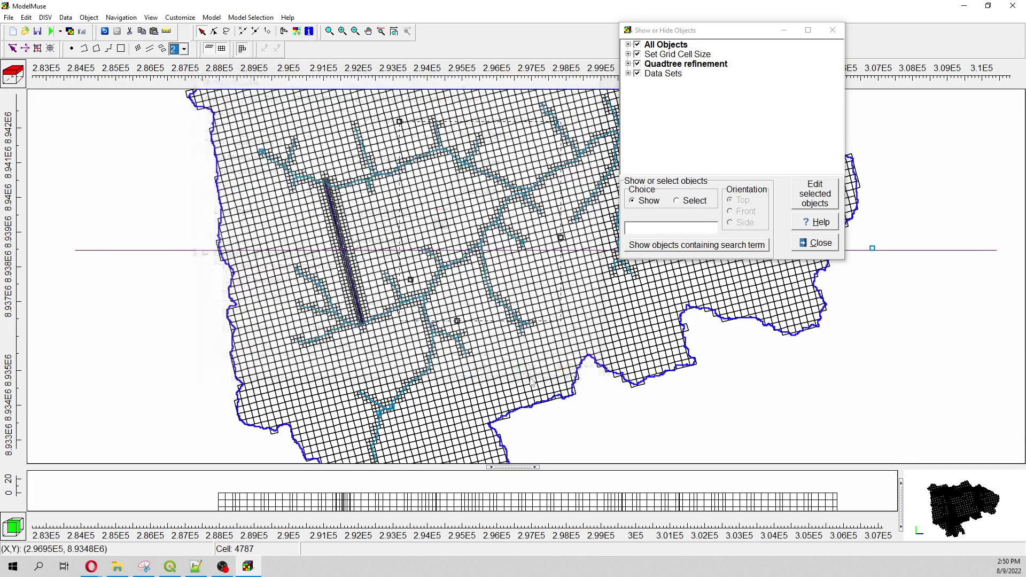
- Regenerate the DISV grid, zoom to inspect cells around the dark red points, and select the river network
click(37, 49)
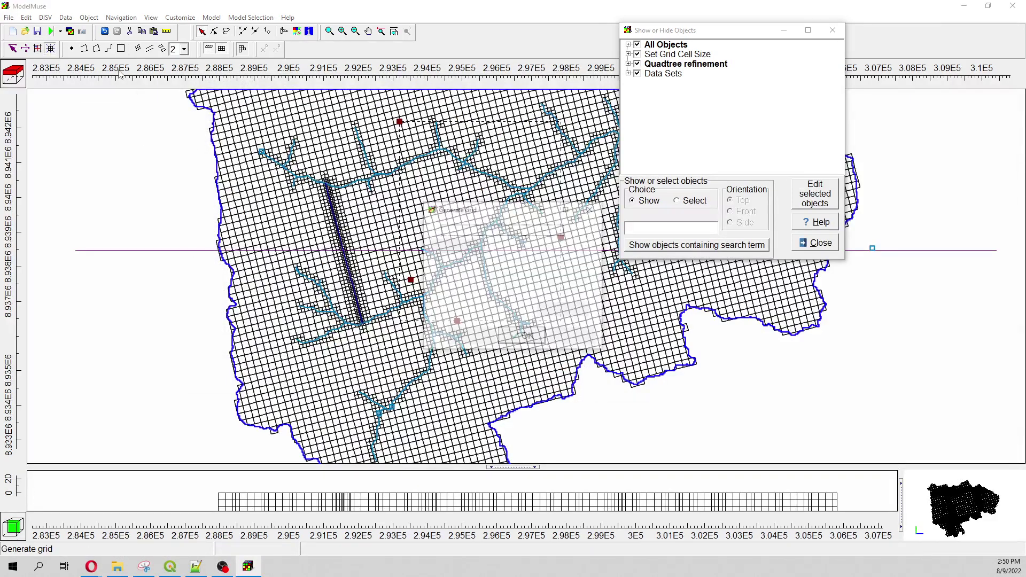
click(518, 337)
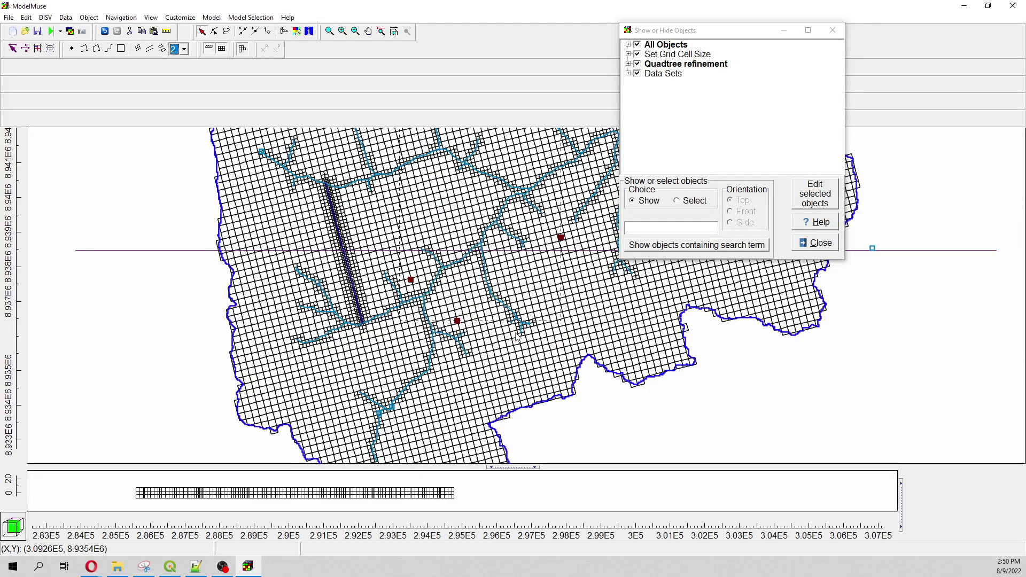
scroll(227, 244, up, 2)
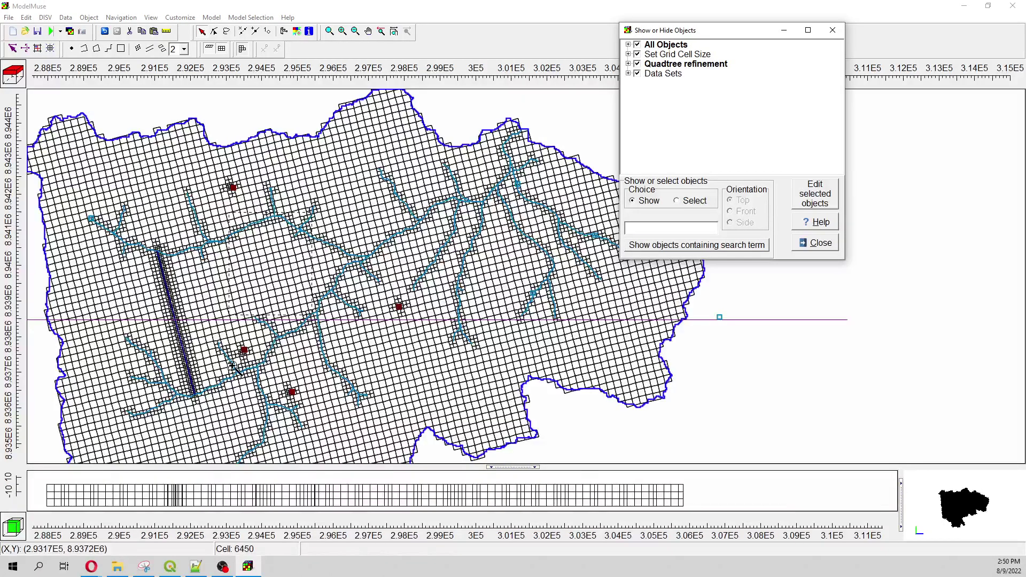
scroll(240, 347, up, 2)
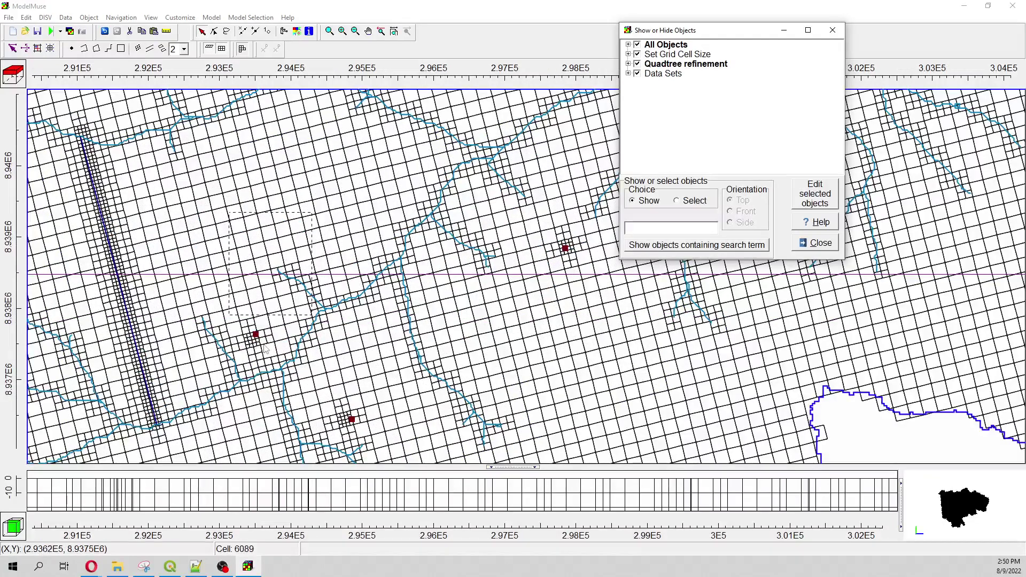
scroll(261, 345, down, 2)
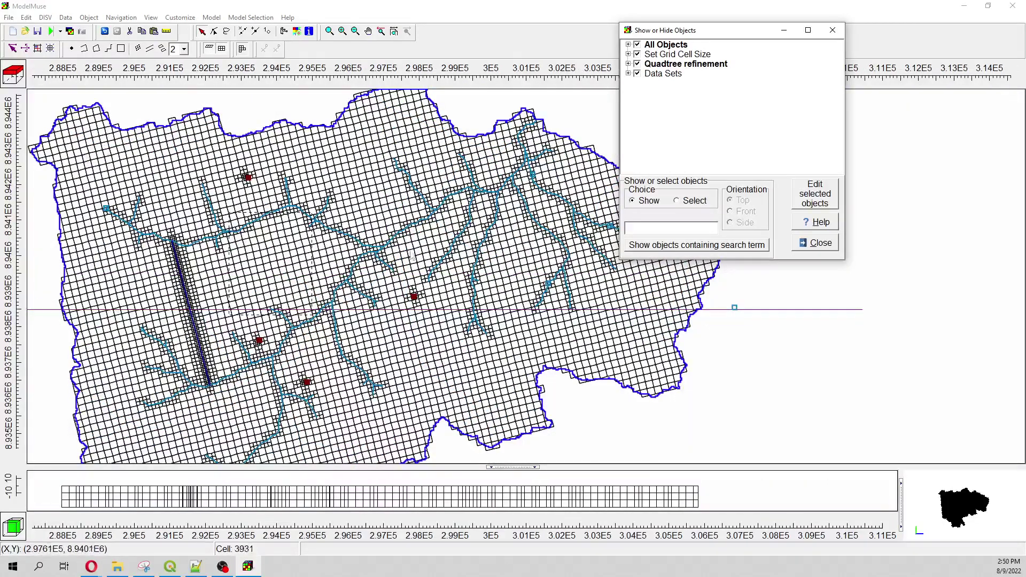
click(389, 247)
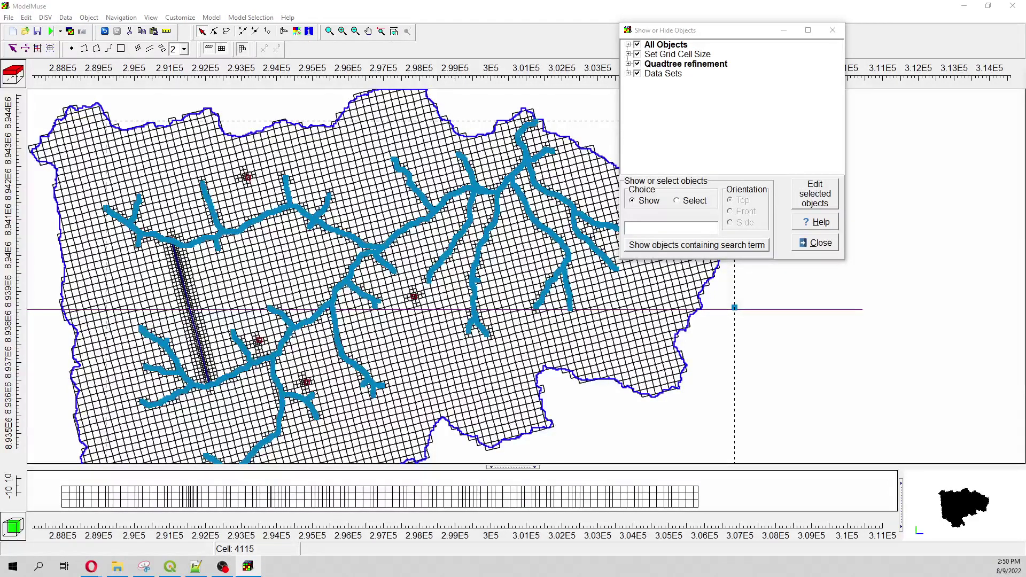
- Change riverNetwork2_1's quadtree refinement from 1 to 2
click(816, 194)
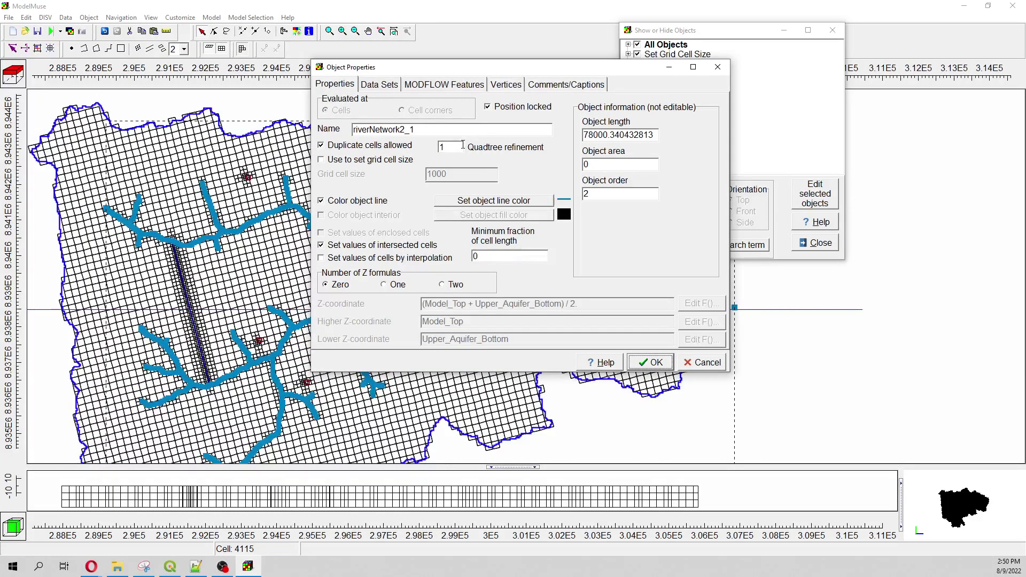
text(2)
click(656, 364)
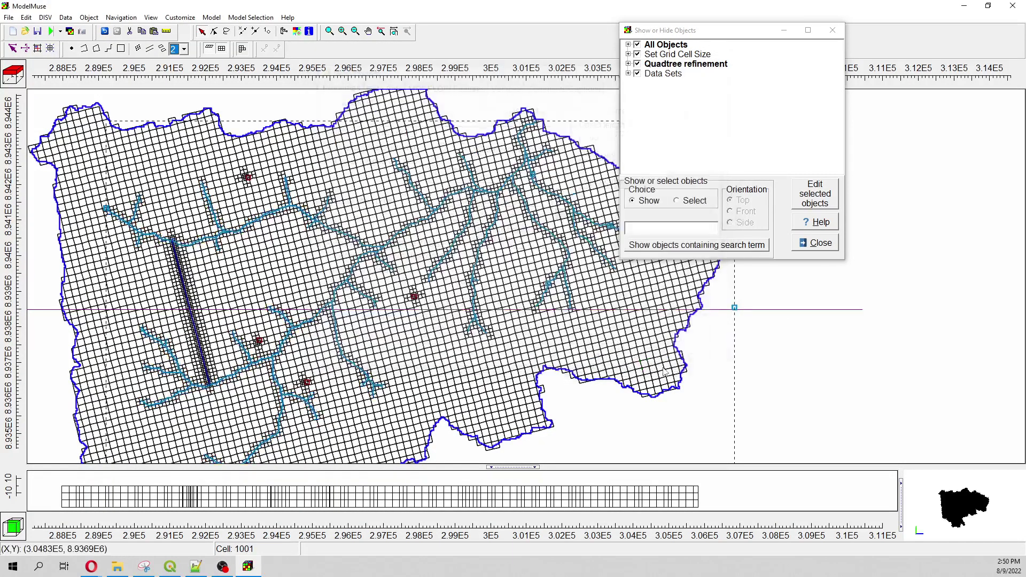
- Regenerate the grid so river branches get denser cells
click(50, 49)
click(523, 338)
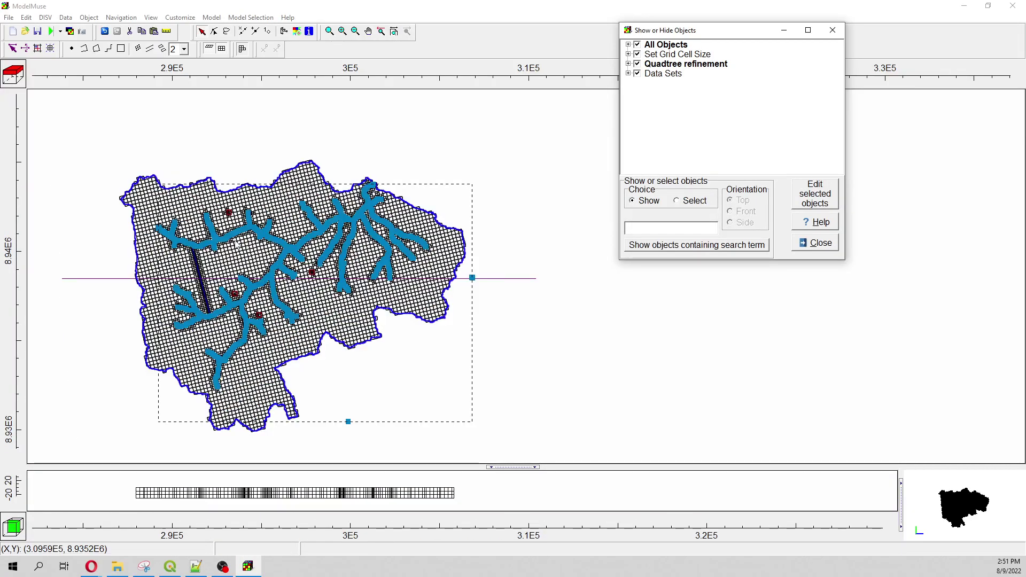
scroll(236, 243, up, 2)
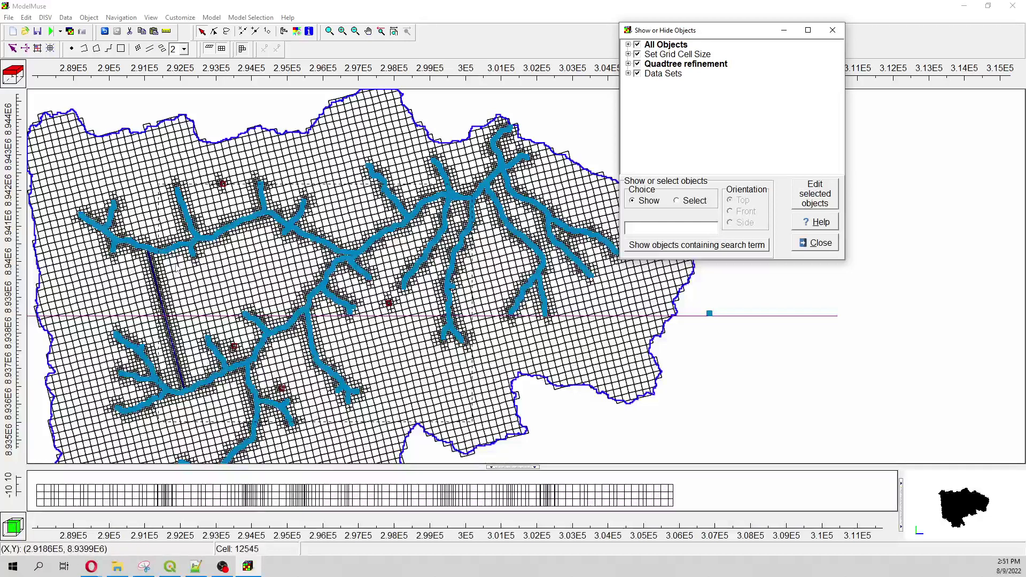
- Hide all objects from the view
click(8, 17)
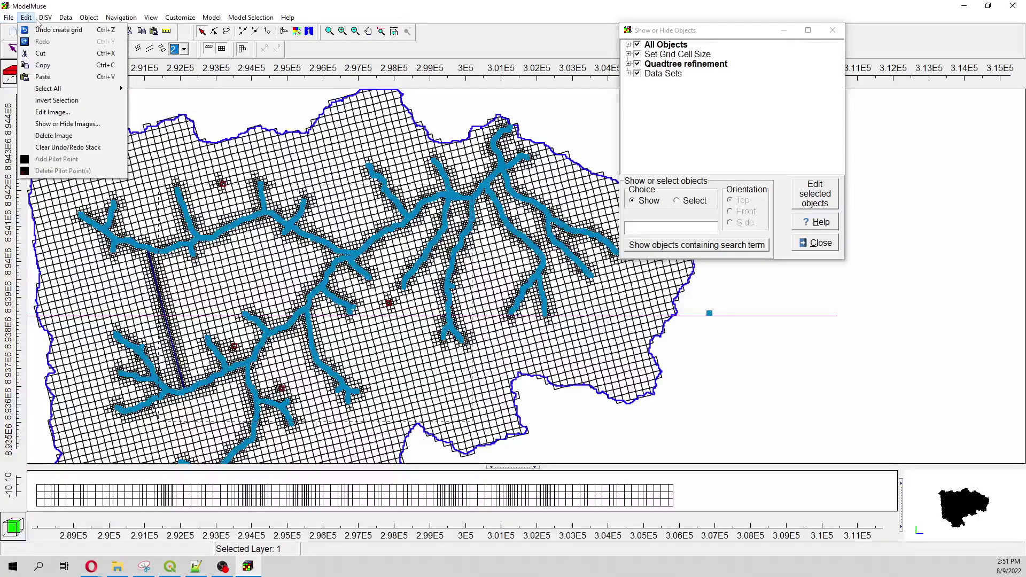
mouse_move(66, 17)
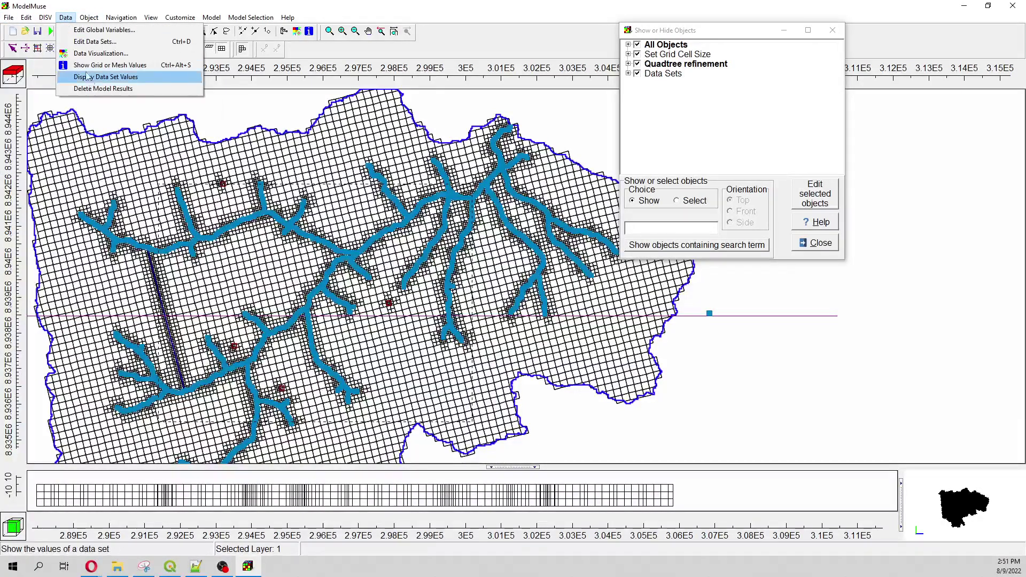
click(114, 131)
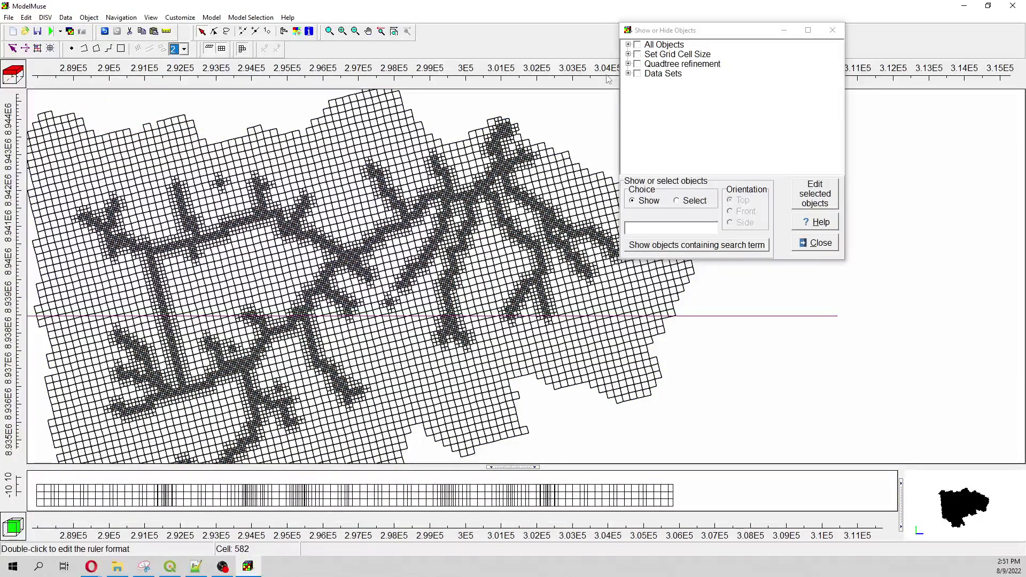
- Show the tunnel, model limit, observation points and river network again
click(629, 45)
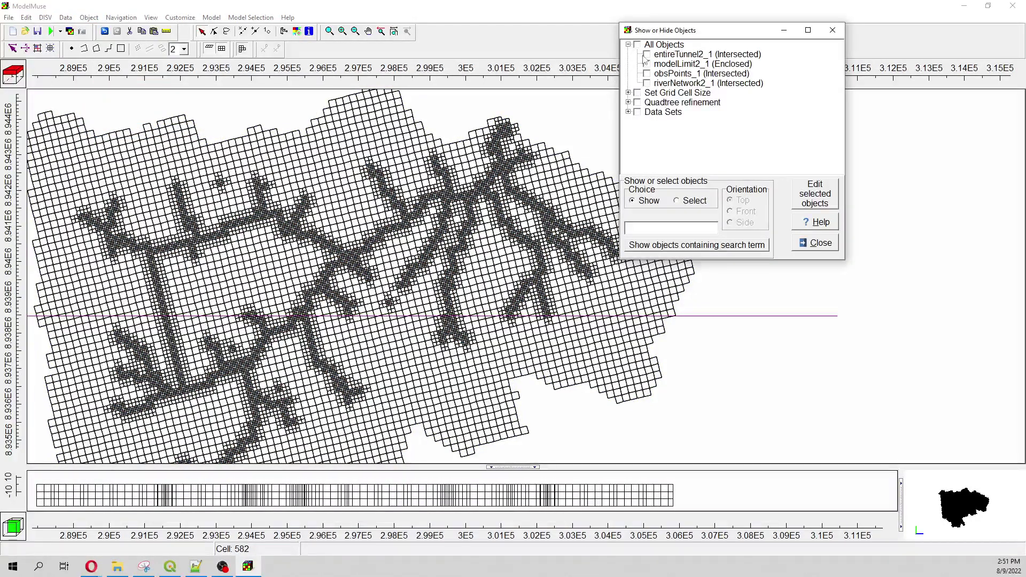
click(647, 64)
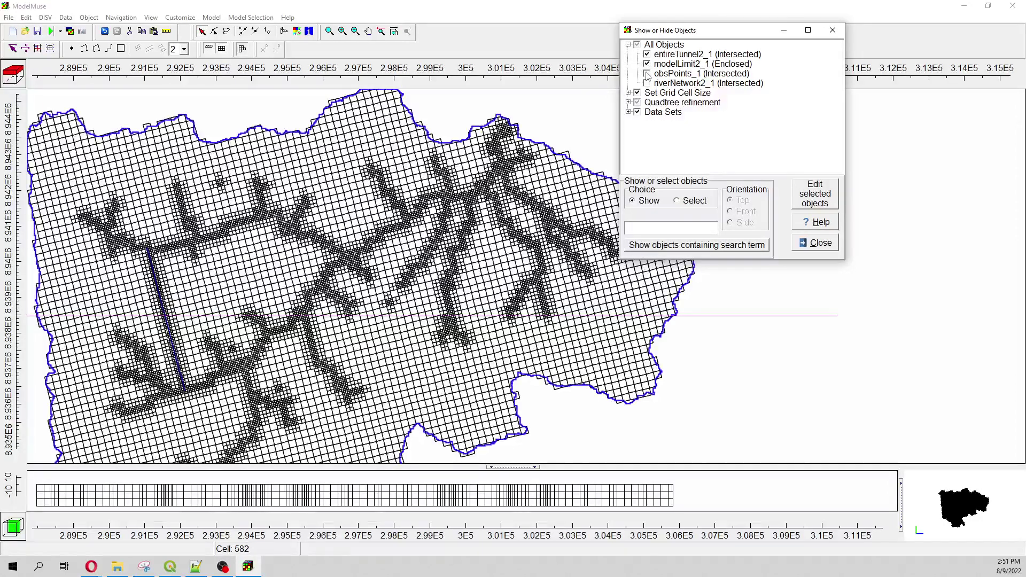
click(647, 74)
click(647, 84)
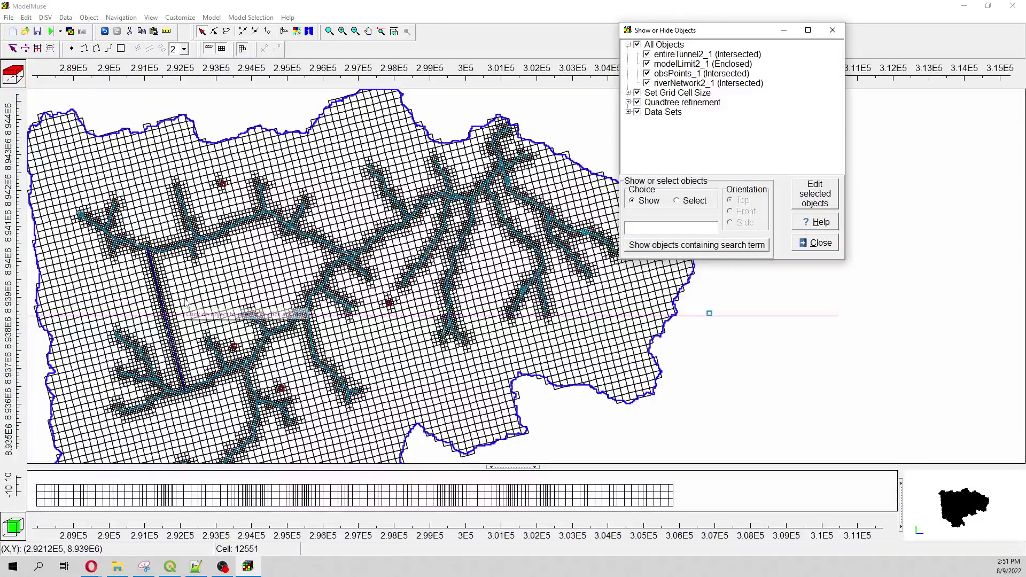